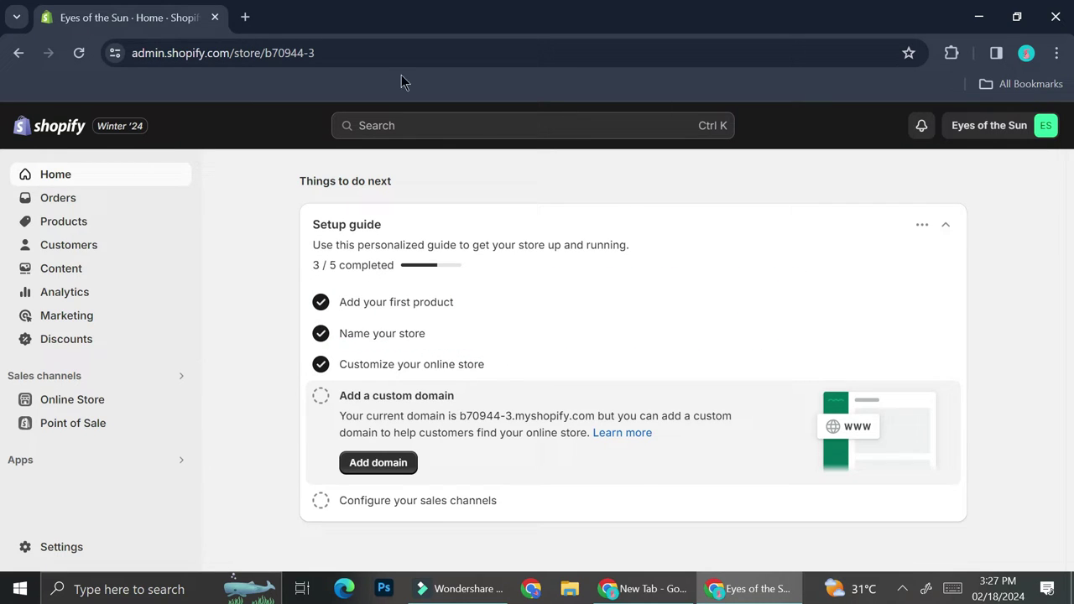
# - Go from the product list to the Online Store themes page showing the Craft theme
pyautogui.click(88, 230)
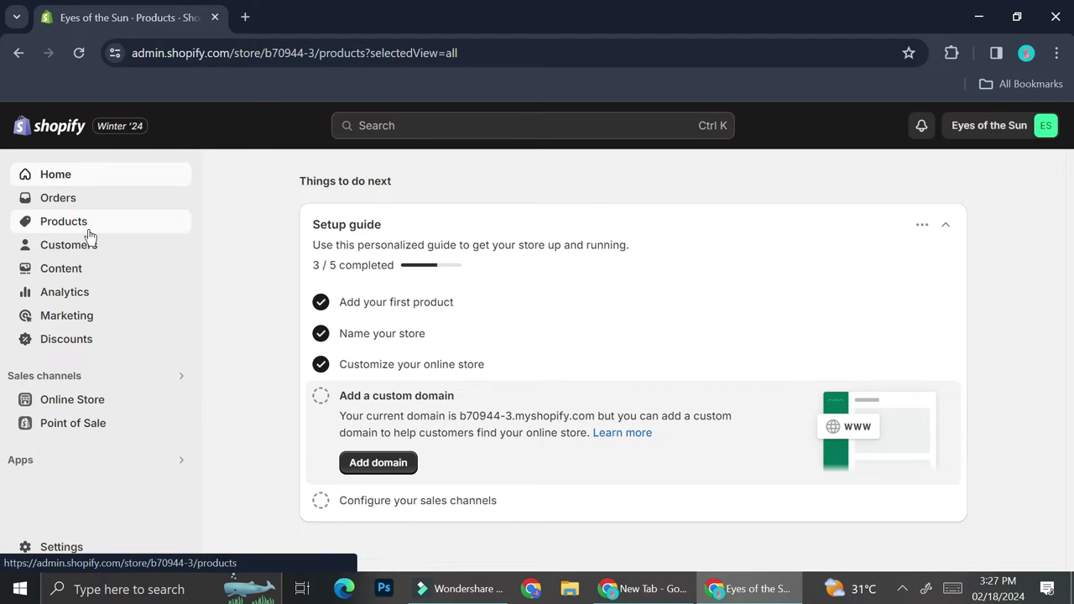
pyautogui.scroll(-1, 286, 384)
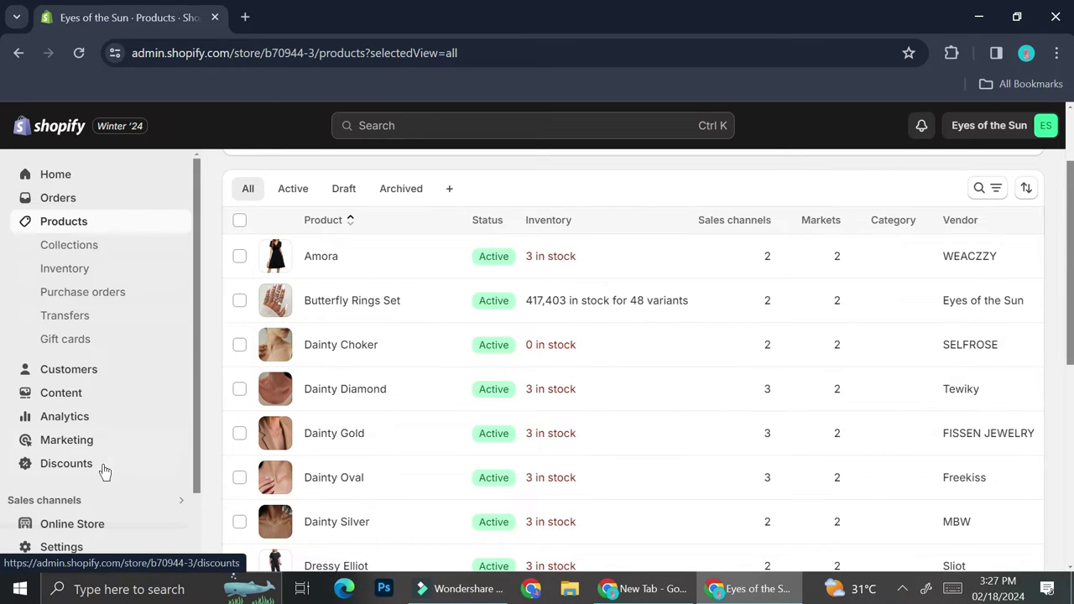
pyautogui.scroll(-2, 102, 483)
pyautogui.click(105, 437)
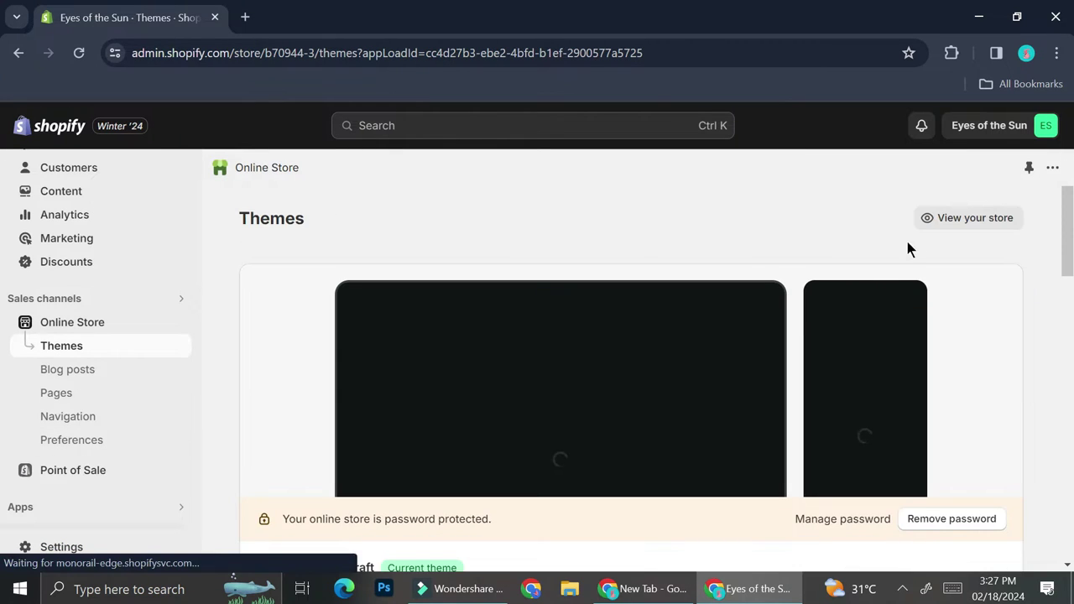
# - Preview the live storefront's product grid with Dainty Choker sold out, then return to admin Themes
pyautogui.click(966, 218)
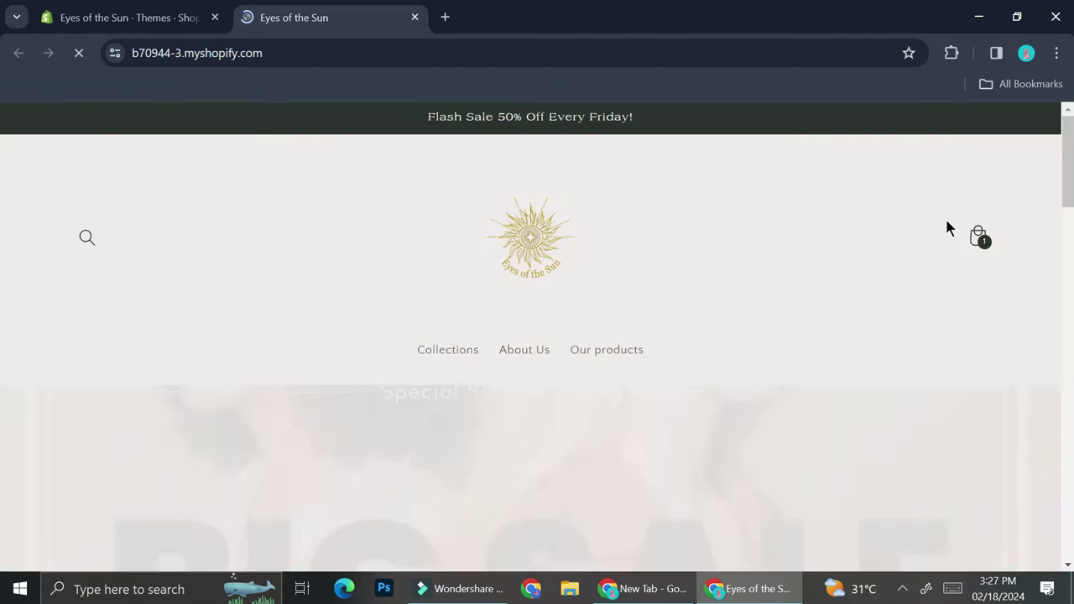
pyautogui.scroll(-10, 696, 319)
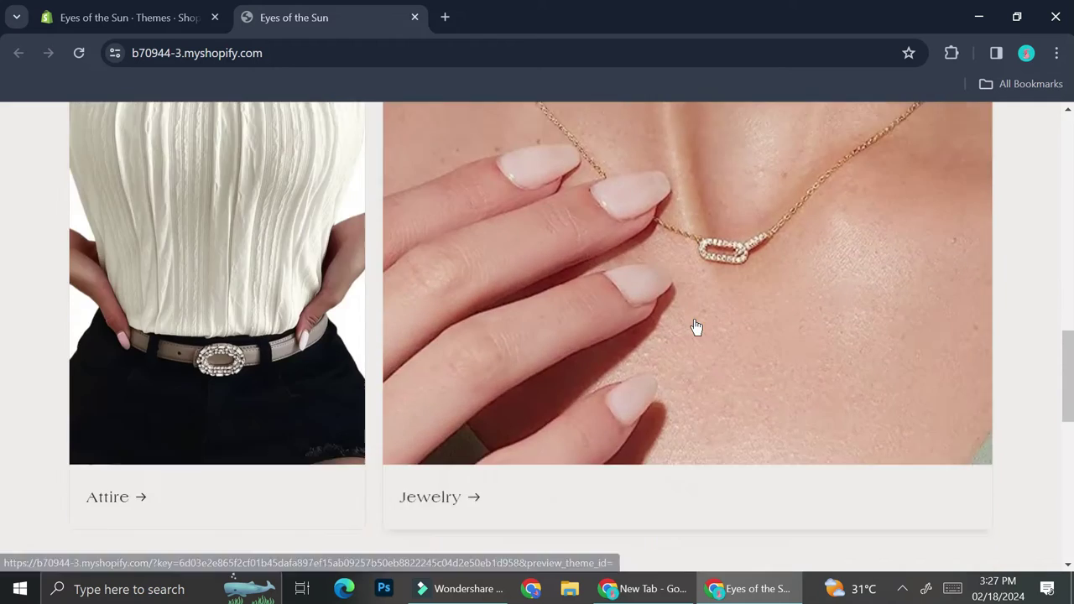
pyautogui.scroll(-5, 696, 328)
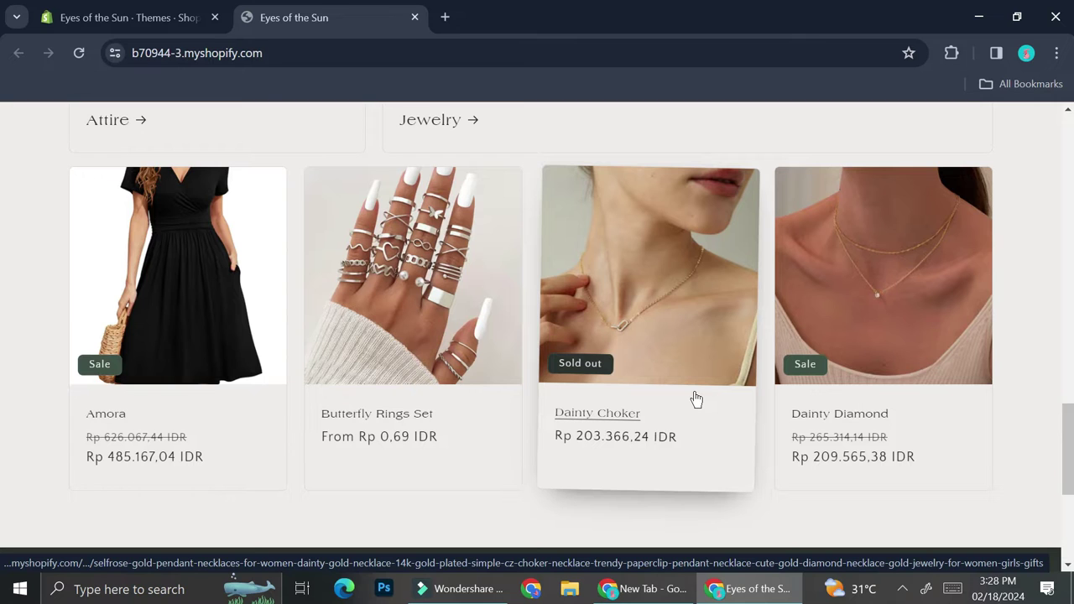
pyautogui.click(119, 15)
pyautogui.scroll(2, 79, 285)
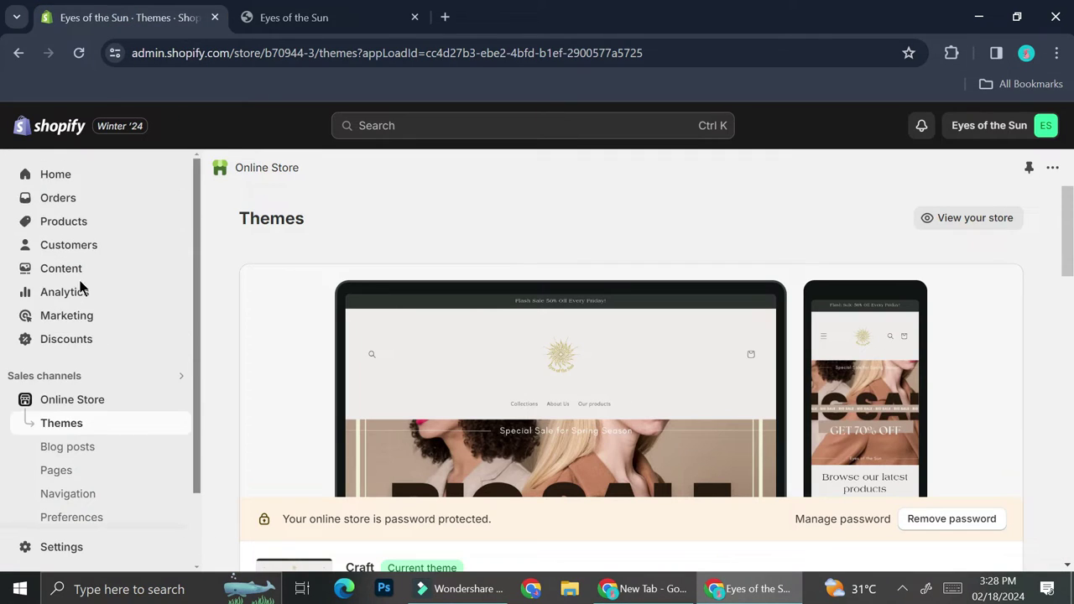
# - Change the Dainty Choker product status to Draft, save it, and switch to the storefront
pyautogui.click(83, 221)
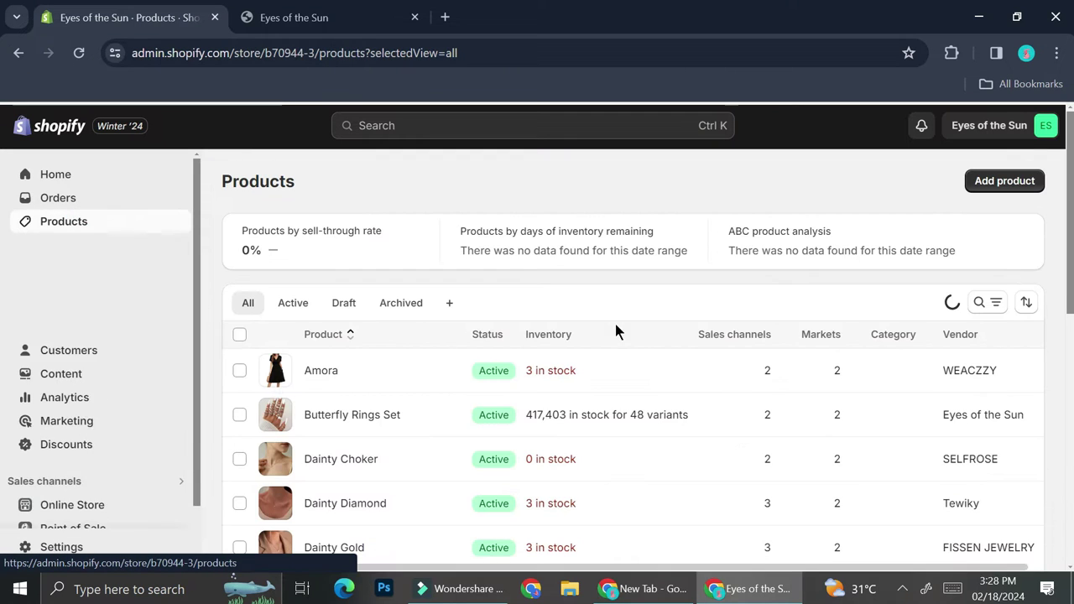
pyautogui.click(351, 460)
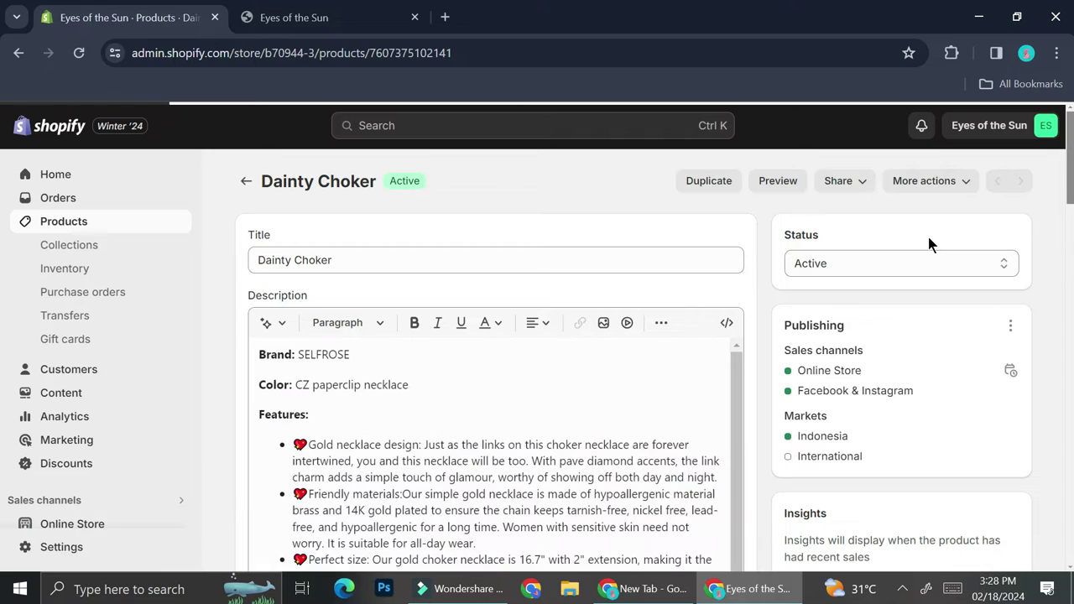
pyautogui.click(892, 262)
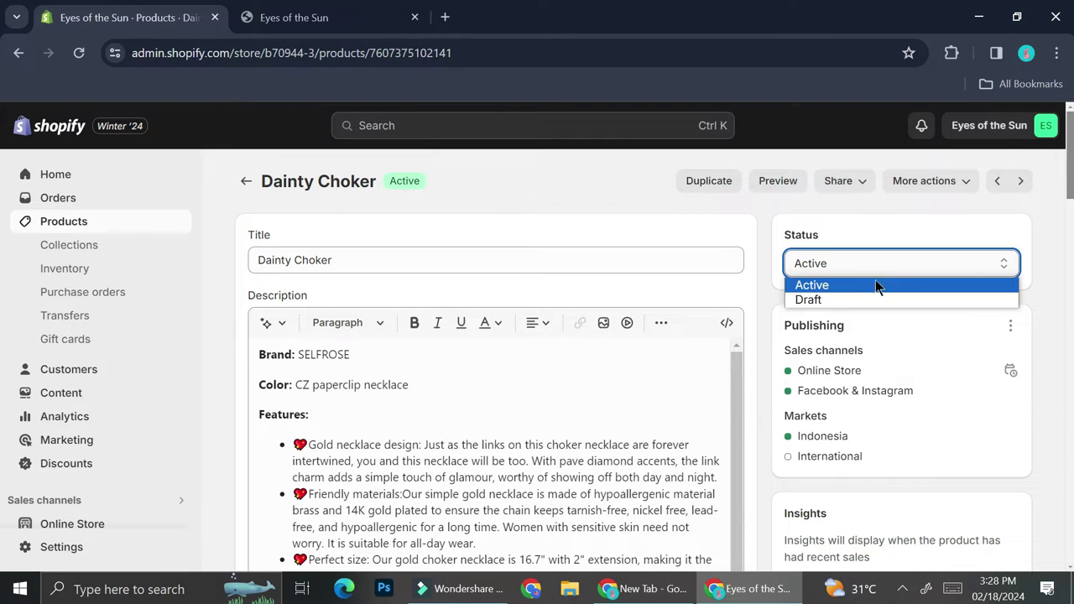
pyautogui.click(862, 299)
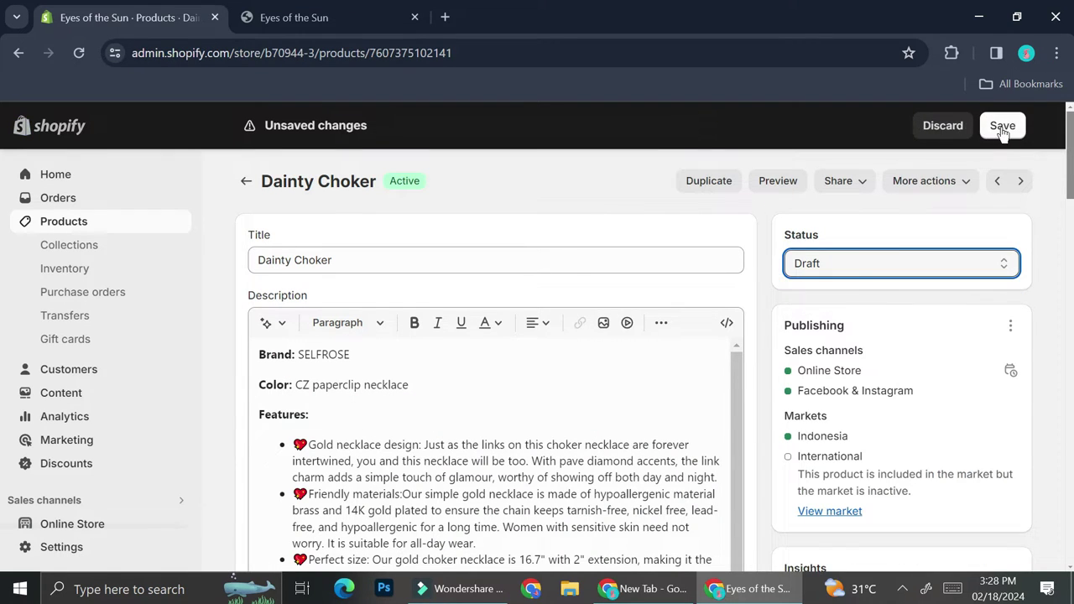
pyautogui.click(1002, 127)
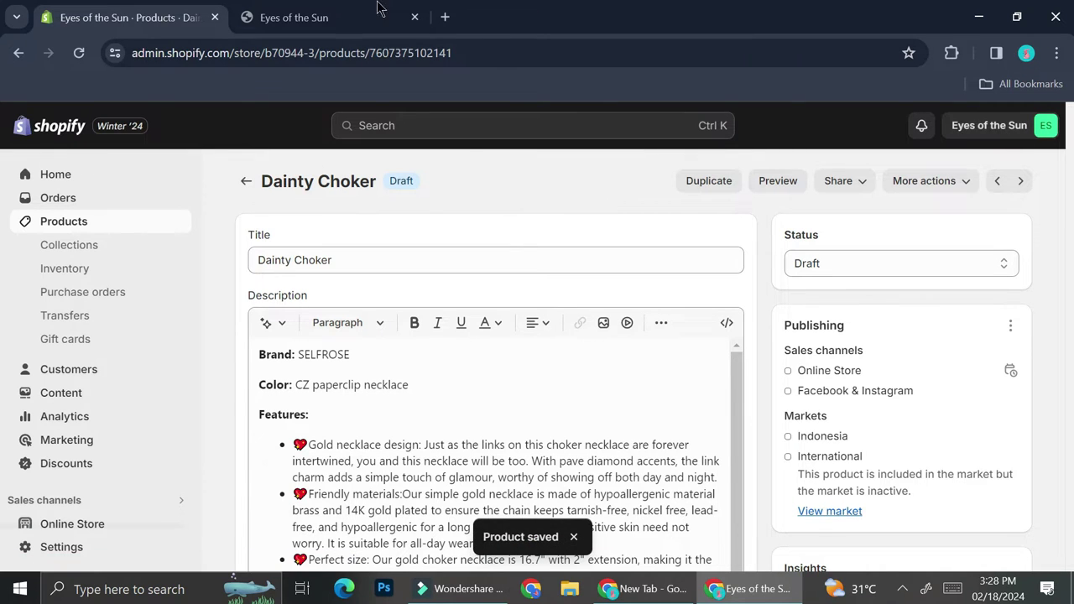
pyautogui.click(319, 17)
# - Reload the storefront and confirm Dainty Choker is gone from the product grid
pyautogui.click(79, 53)
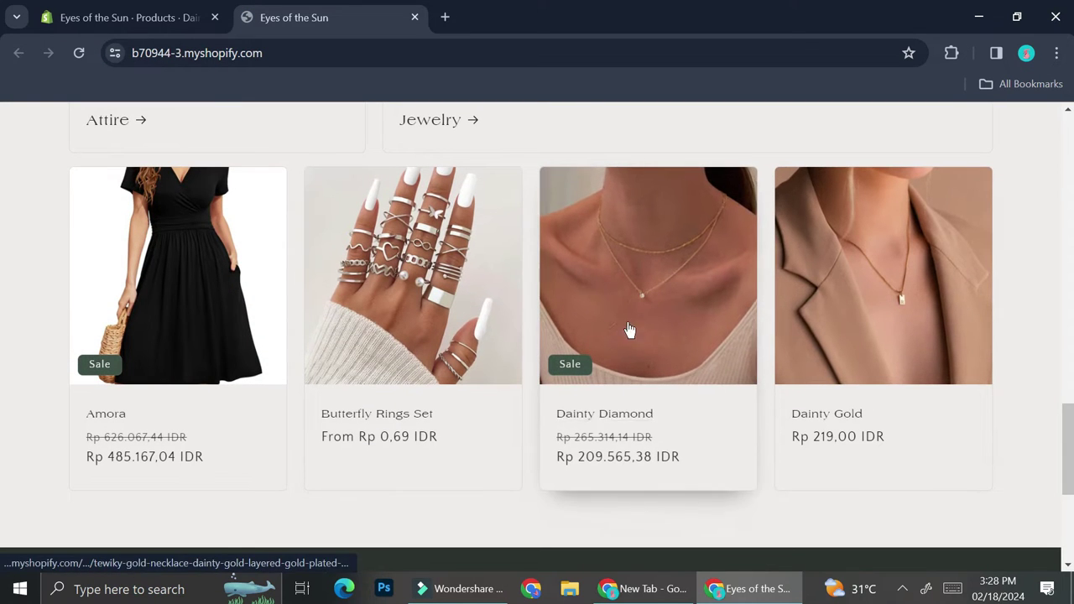
pyautogui.scroll(5, 569, 255)
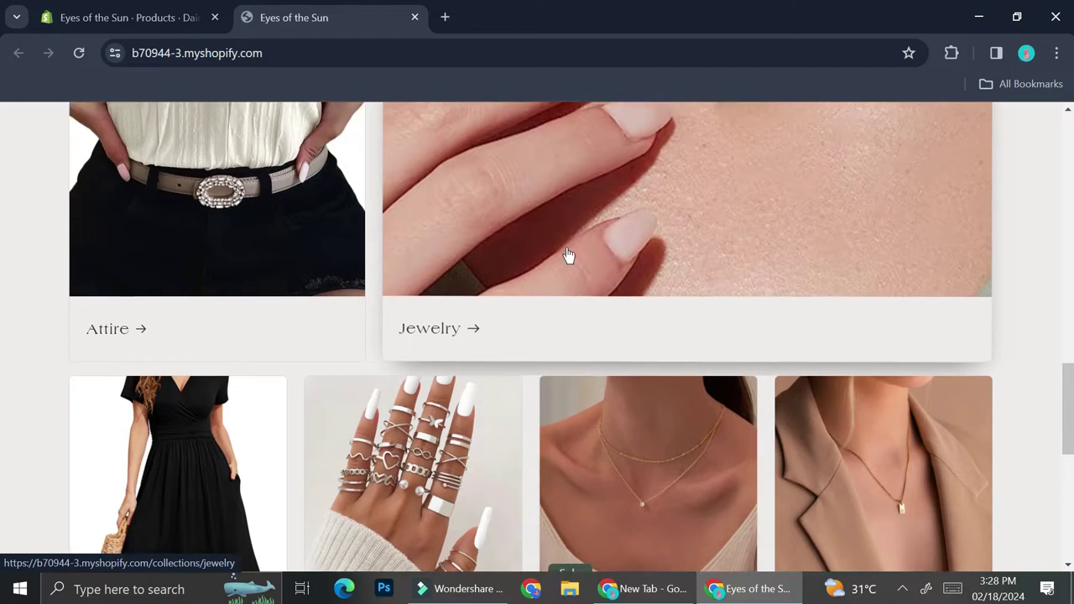
pyautogui.scroll(3, 569, 255)
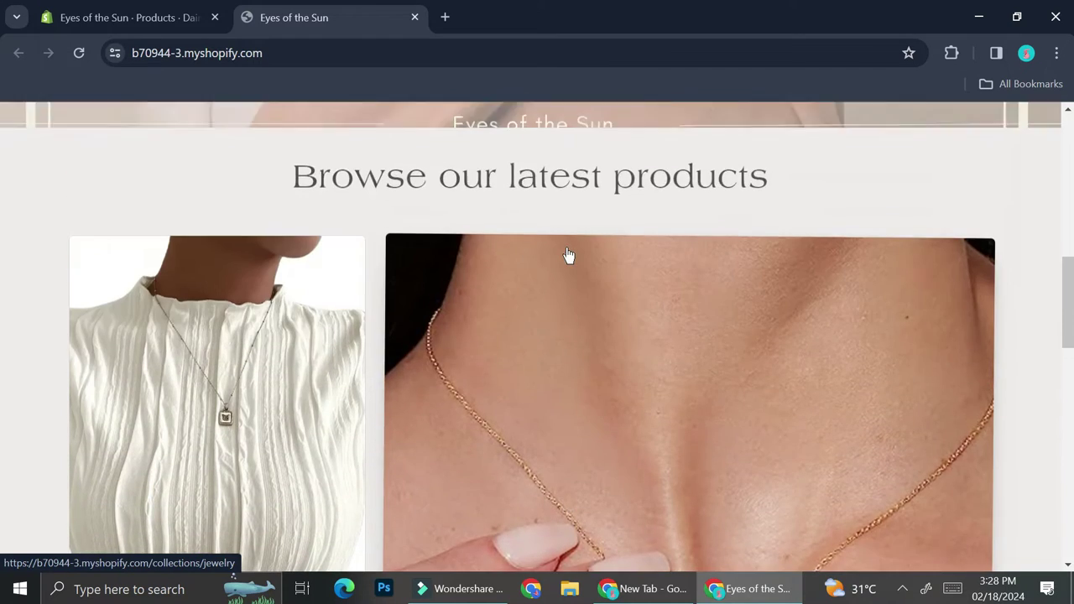
pyautogui.scroll(-8, 569, 256)
pyautogui.scroll(1, 567, 256)
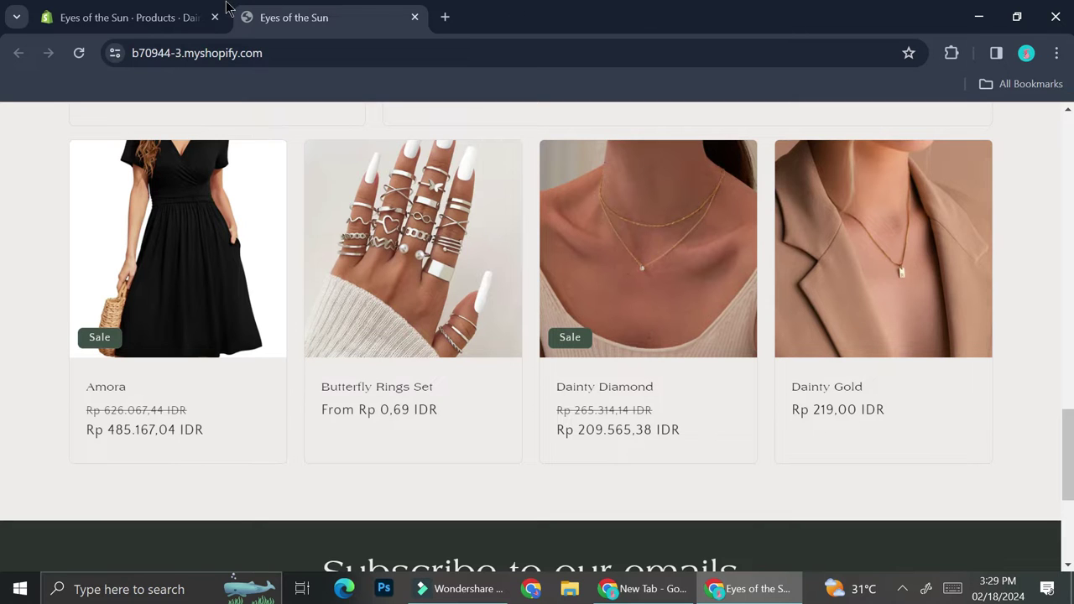
# - Return to the admin tab and go to the Home page with the setup guide
pyautogui.click(148, 12)
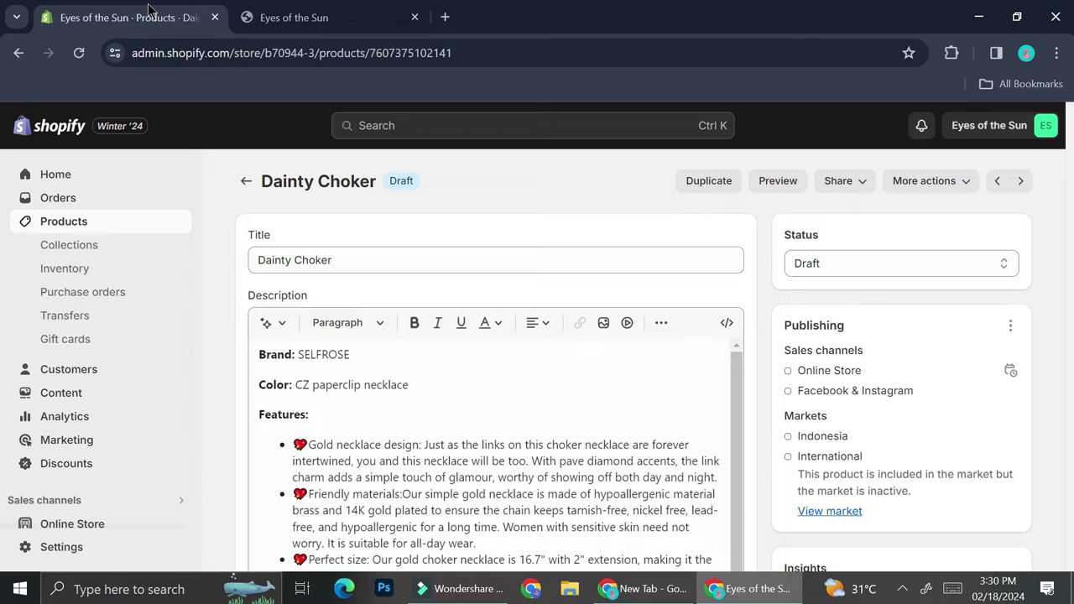
pyautogui.click(56, 178)
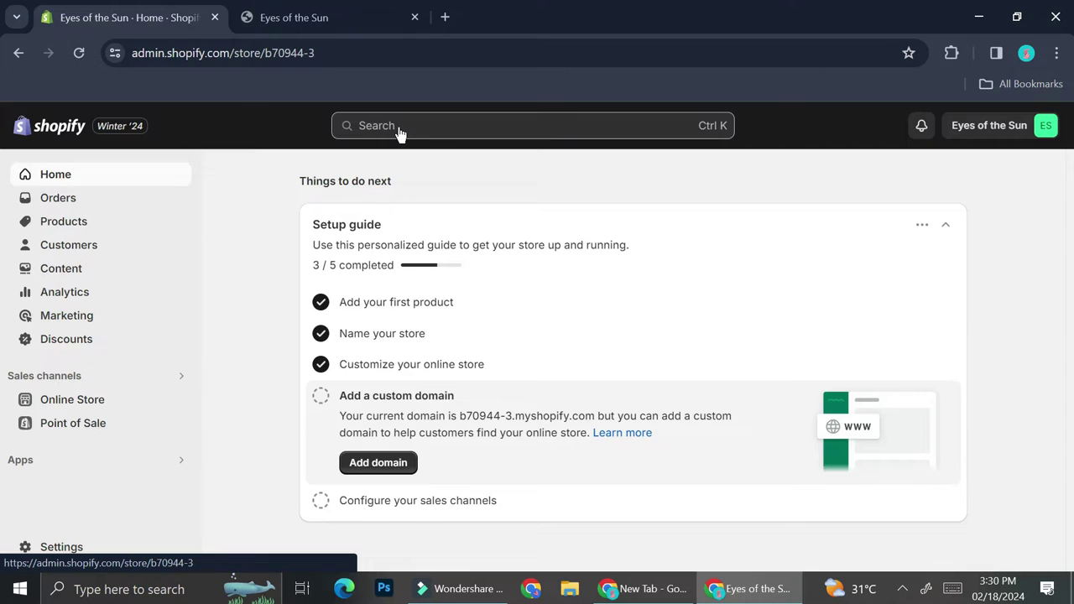
# - In a new tab, search Google for apps.shopify and open the Shopify App Store
pyautogui.click(451, 25)
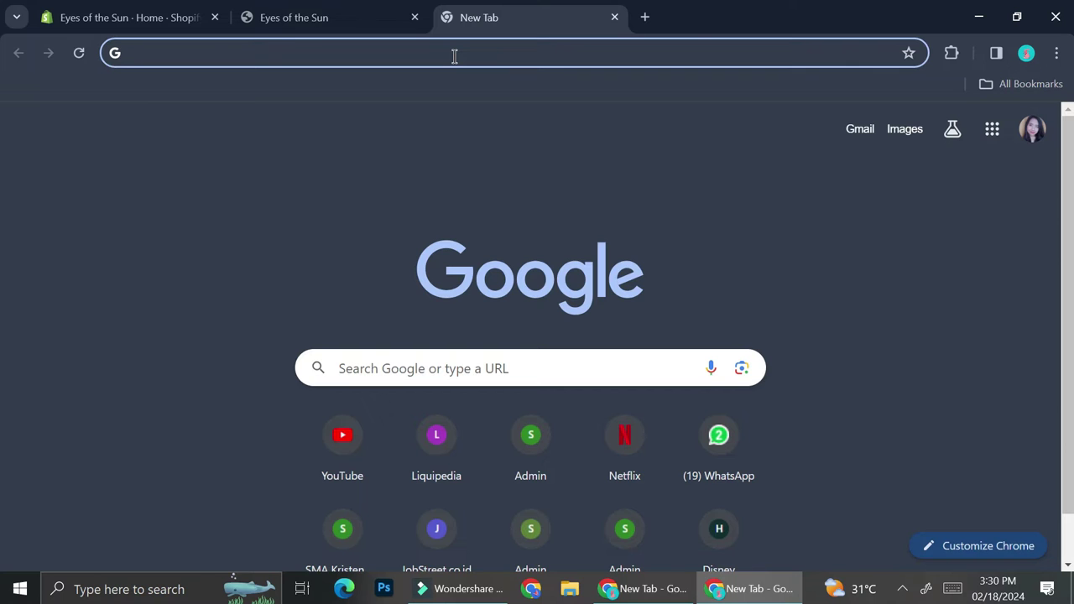
pyautogui.write('apps.sho')
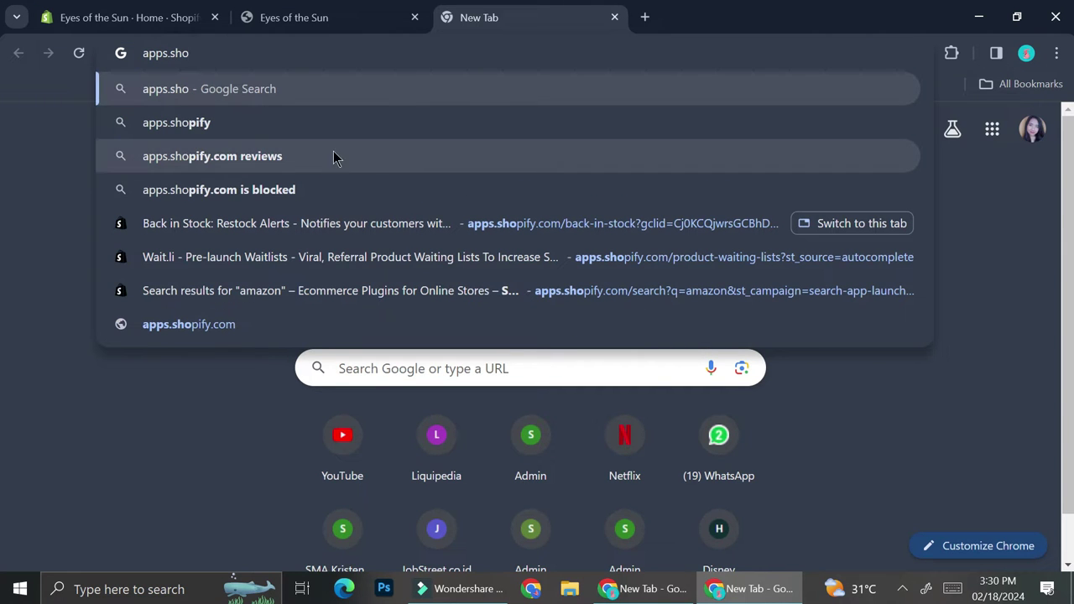
pyautogui.click(330, 126)
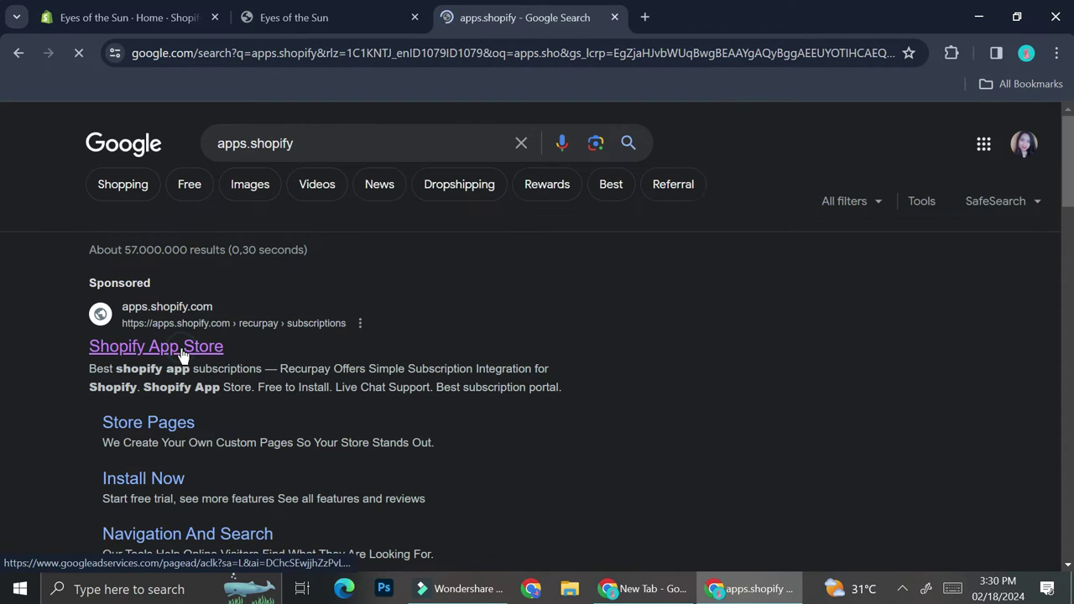
pyautogui.click(182, 353)
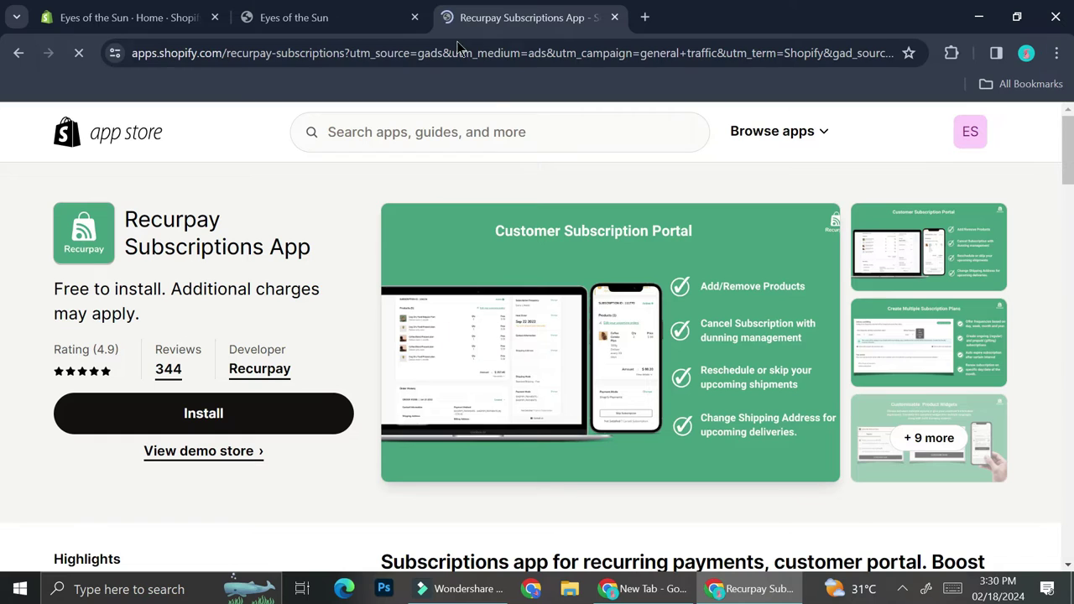
# - Search the App Store for 'back in stock' and browse the results
pyautogui.click(497, 135)
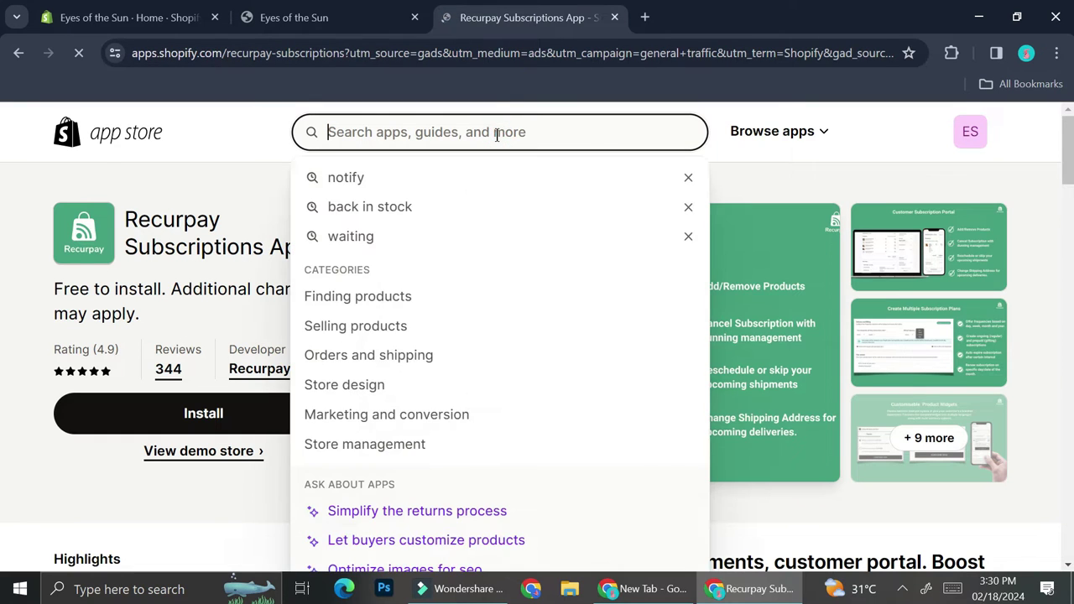
pyautogui.write('back in stic')
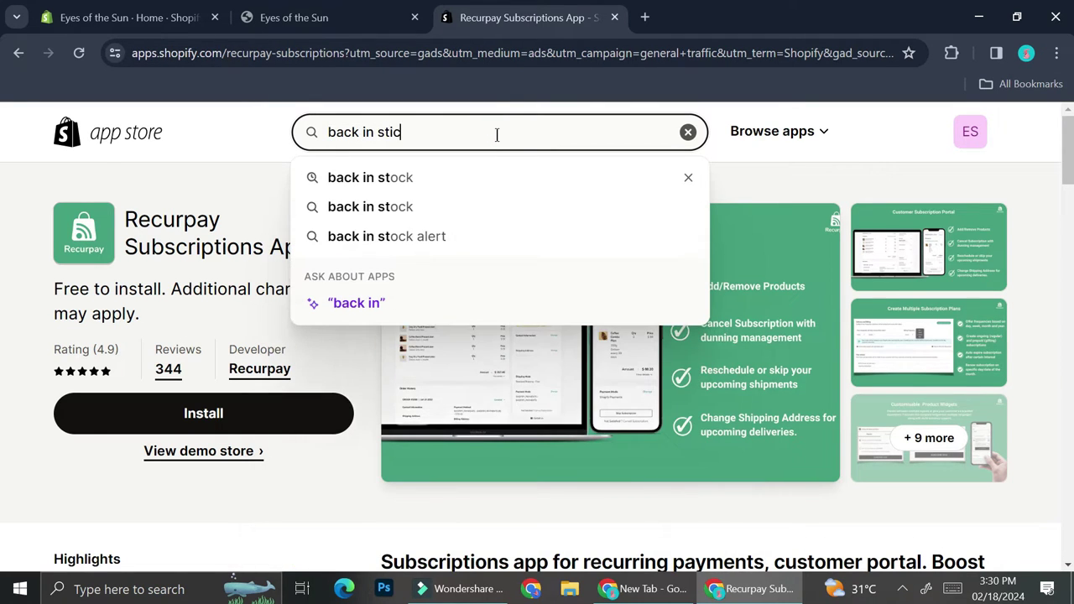
pyautogui.press('BackSpace')
pyautogui.write('ock')
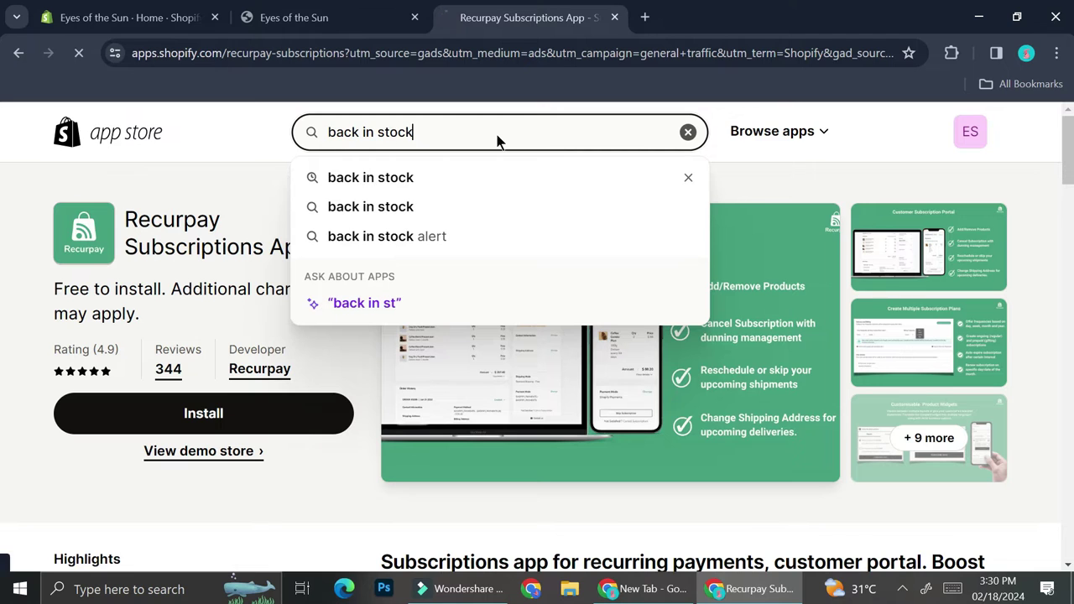
pyautogui.press('Return')
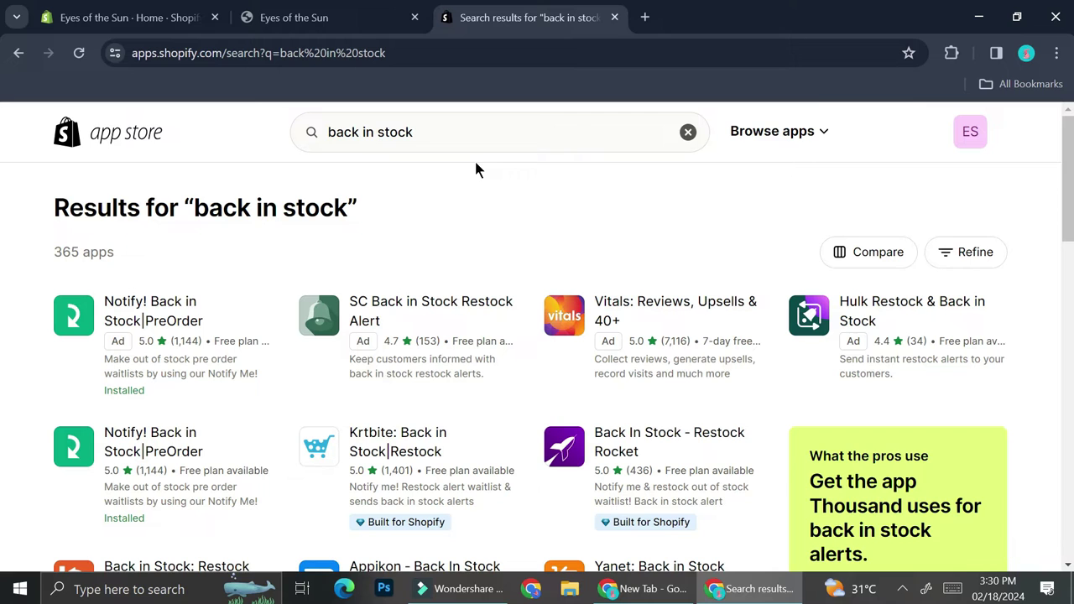
pyautogui.scroll(-1, 202, 337)
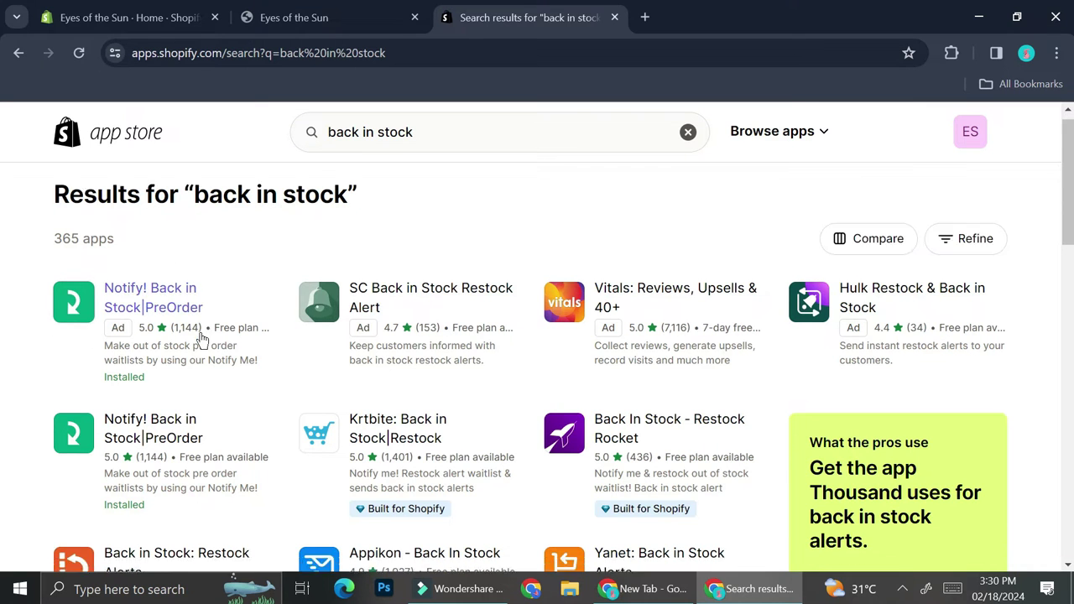
pyautogui.scroll(-2, 201, 337)
pyautogui.scroll(1, 203, 338)
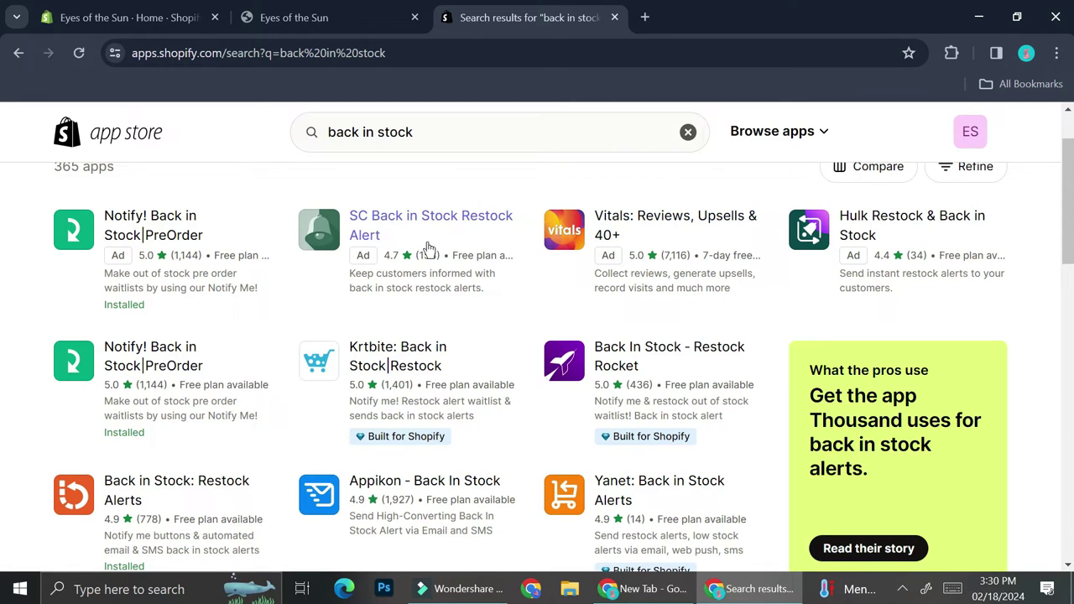
# - Replace the query with 'wait' and open the Back in Stock: Restock Alerts listing
pyautogui.click(454, 137)
pyautogui.write('w')
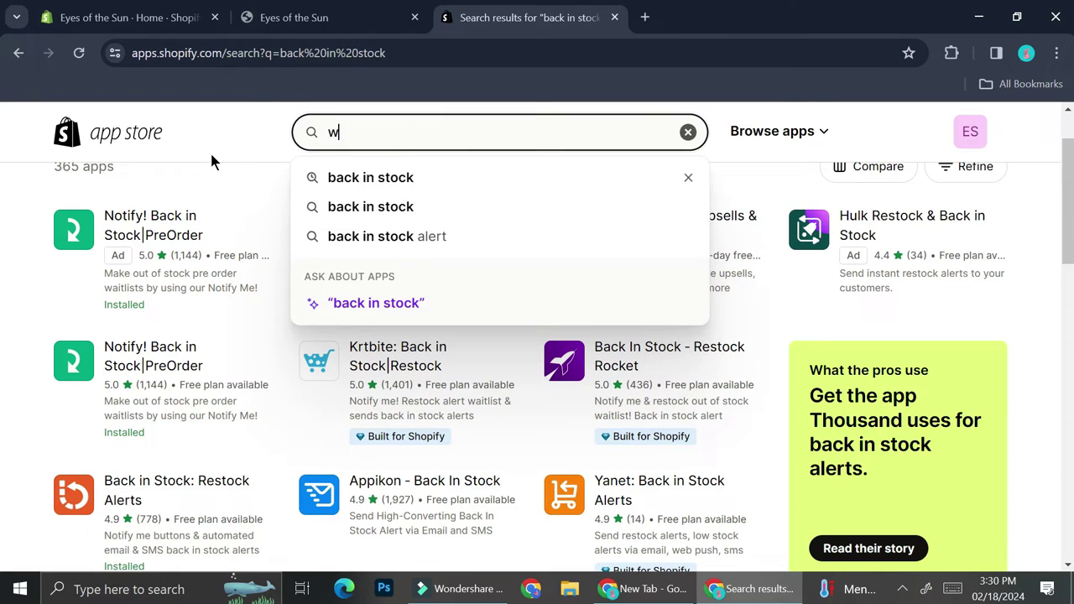
pyautogui.write('ait')
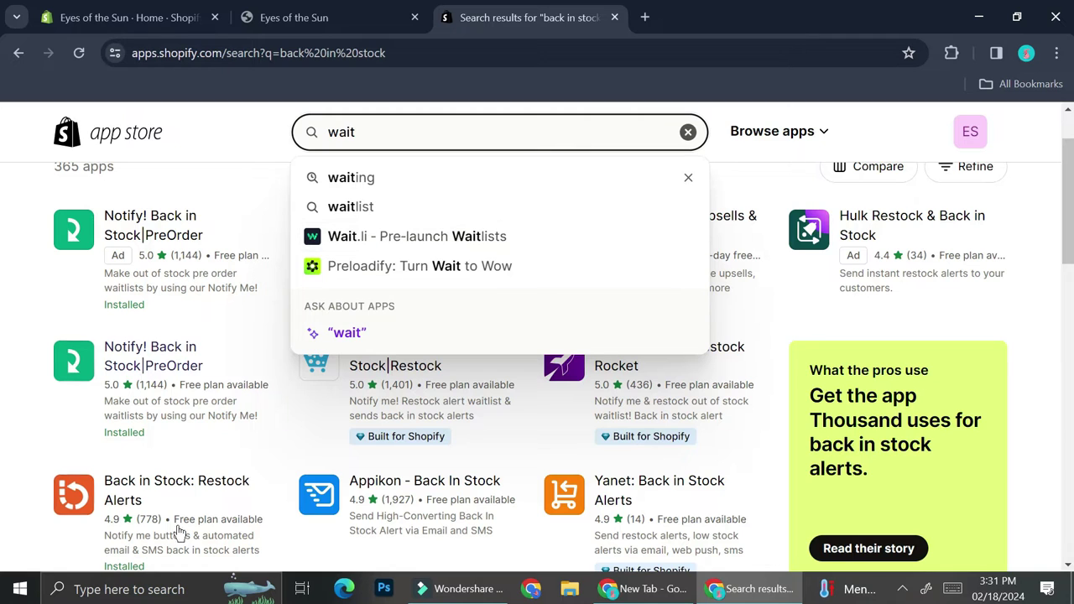
pyautogui.click(212, 524)
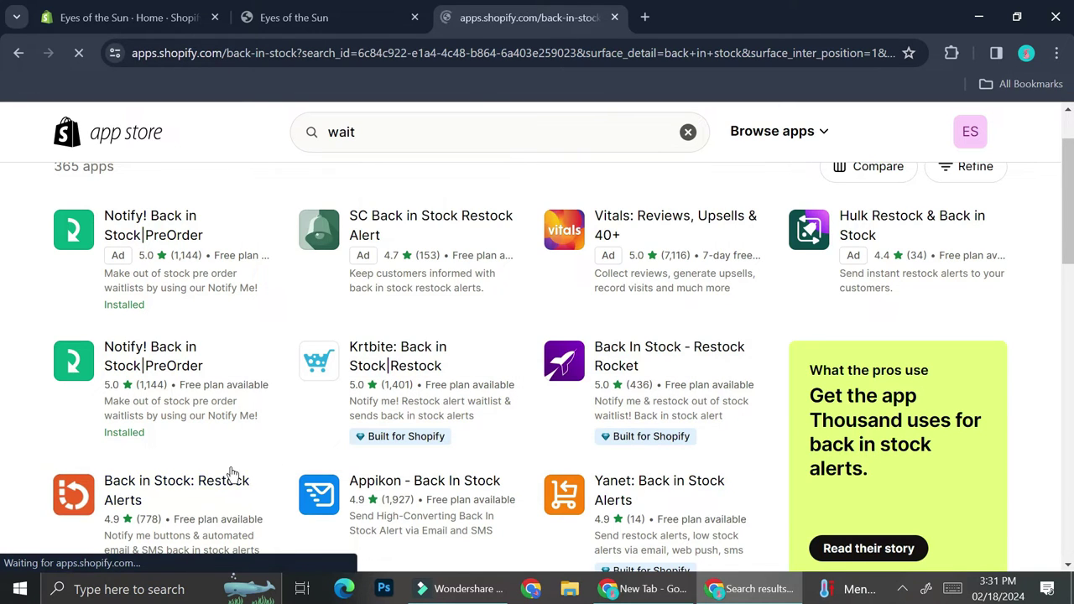
# - From the admin's installed apps, launch Back in Stock: Customer Alerts to its dashboard
pyautogui.hotkey('ctrl', '1')
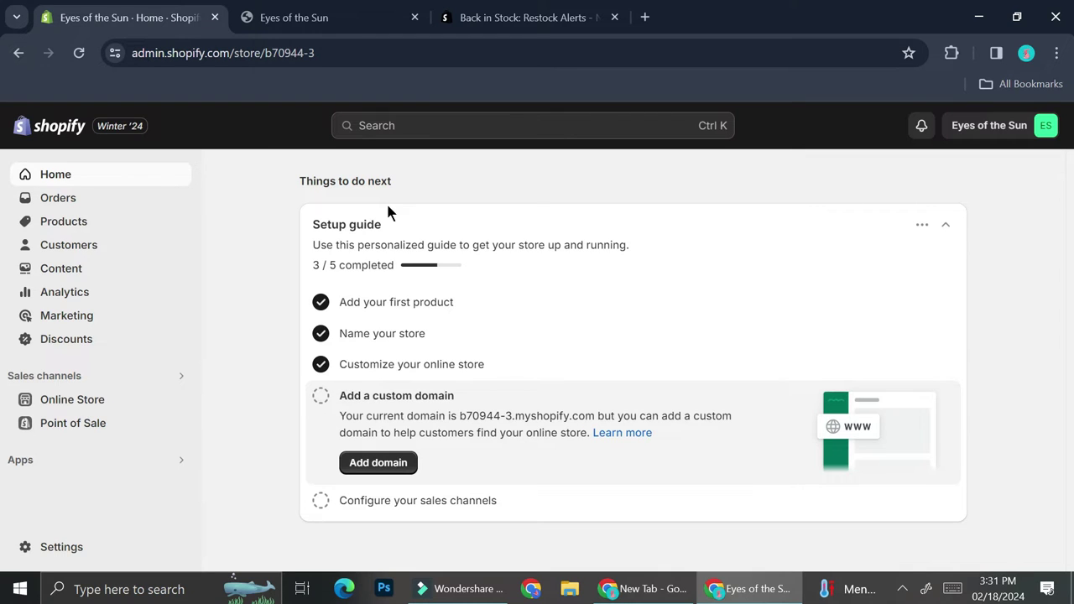
pyautogui.click(89, 467)
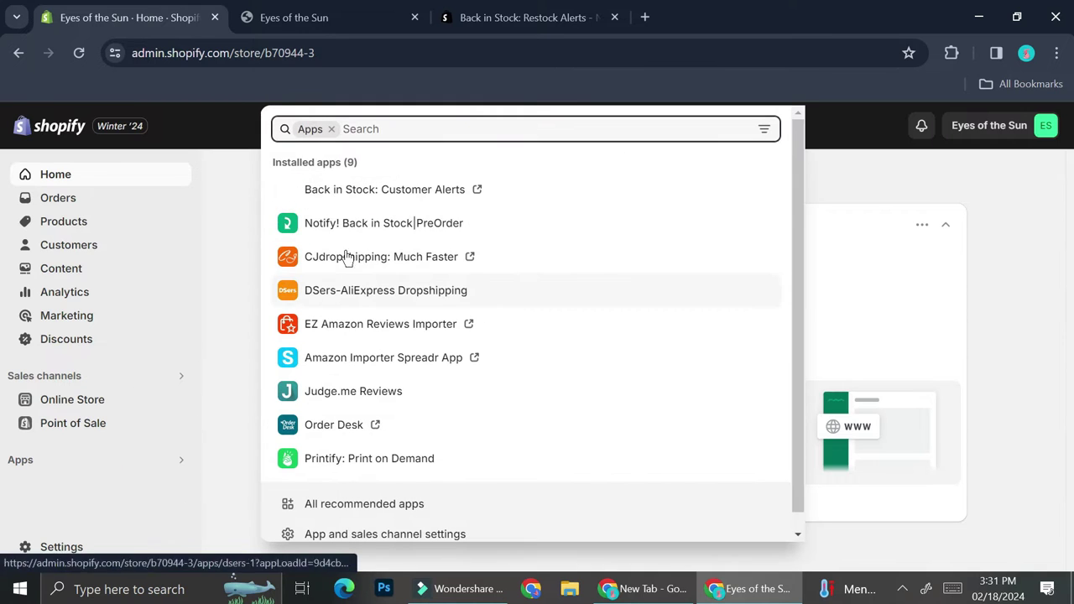
pyautogui.click(381, 188)
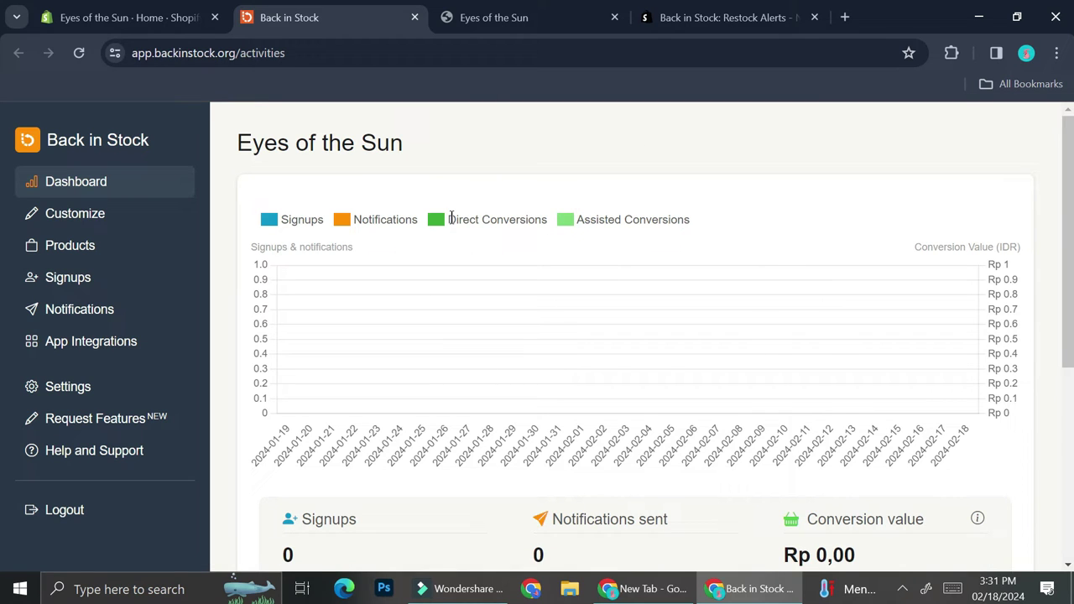
pyautogui.scroll(-2, 451, 219)
pyautogui.scroll(1, 452, 217)
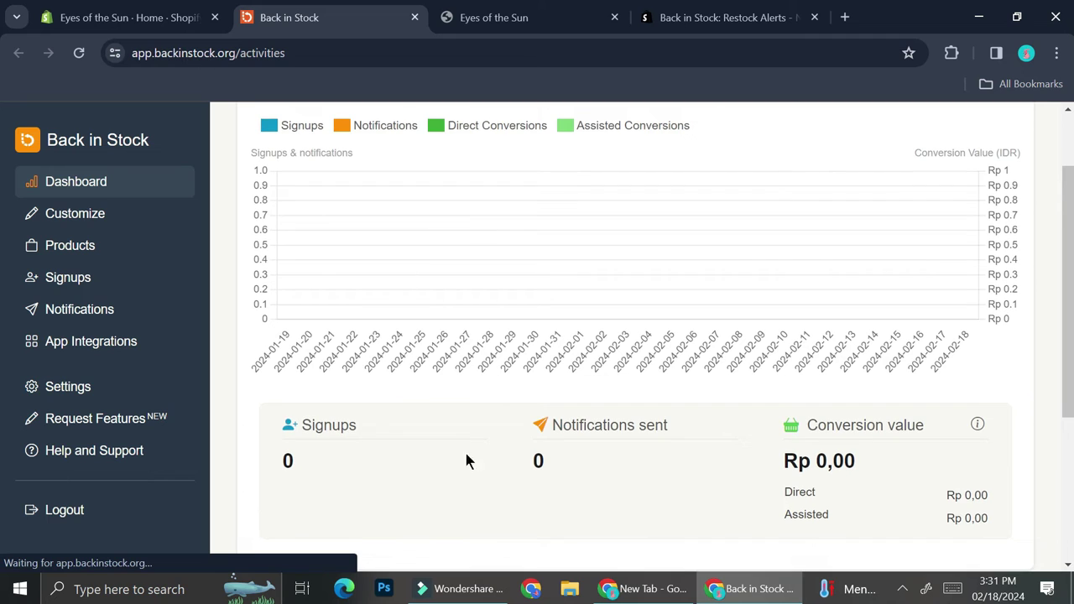
pyautogui.scroll(-2, 754, 438)
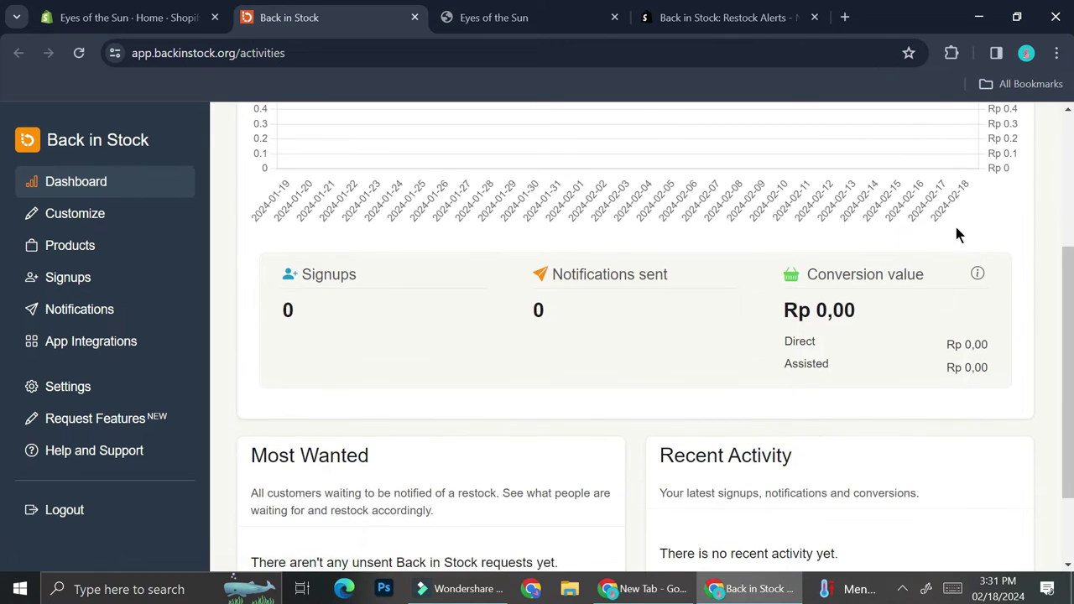
pyautogui.scroll(-2, 822, 341)
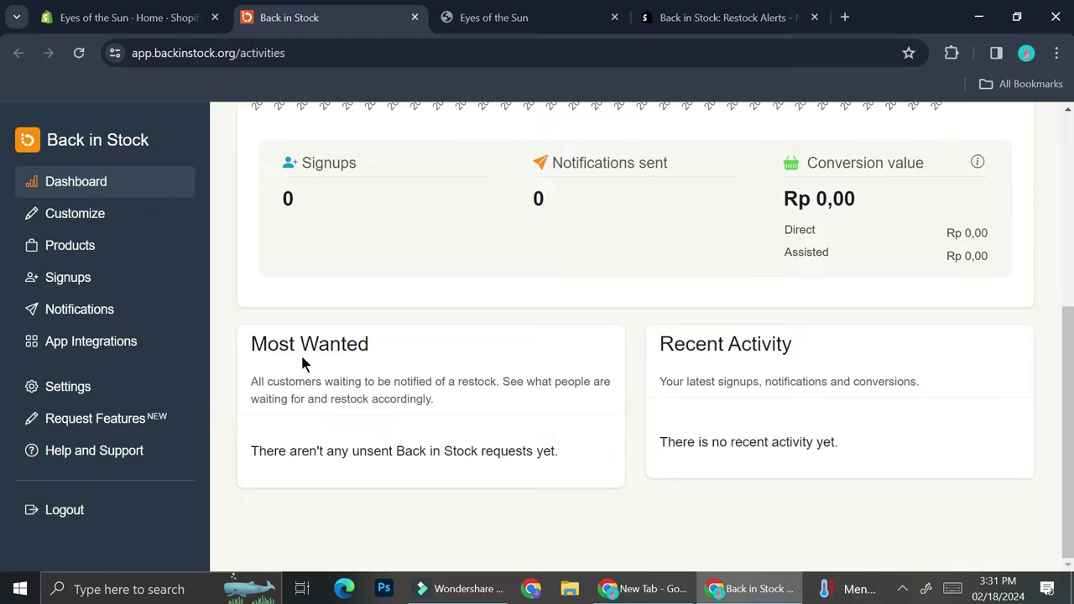
# - Open the Customize campaign workflow and edit the first notification's email templates
pyautogui.click(137, 219)
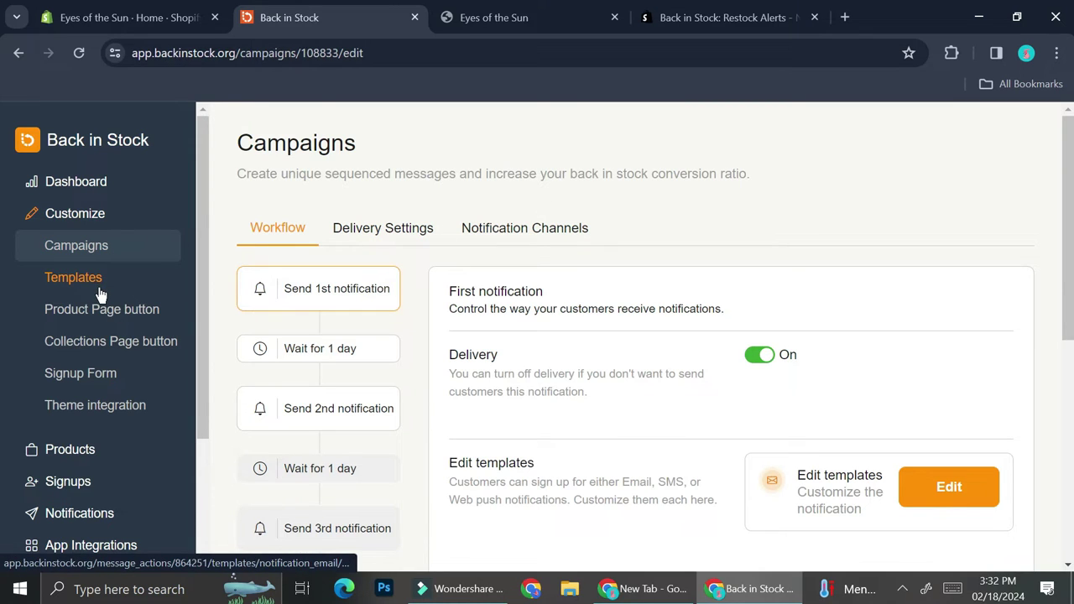
pyautogui.scroll(-2, 431, 257)
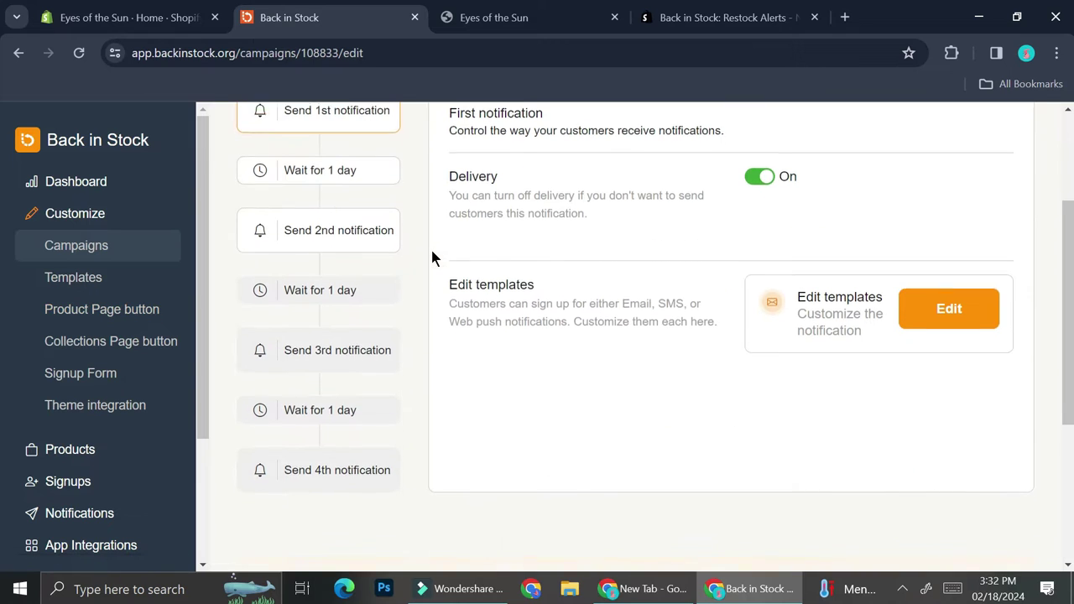
pyautogui.click(942, 304)
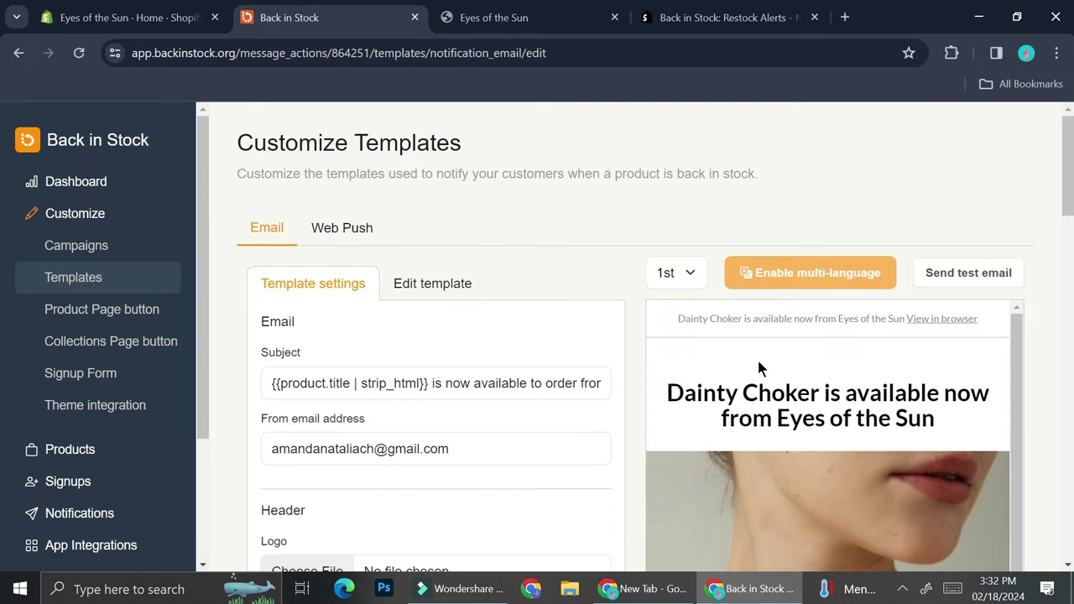
# - Review the first email's subject template, header settings and Dainty Choker availability preview
pyautogui.scroll(-1, 758, 366)
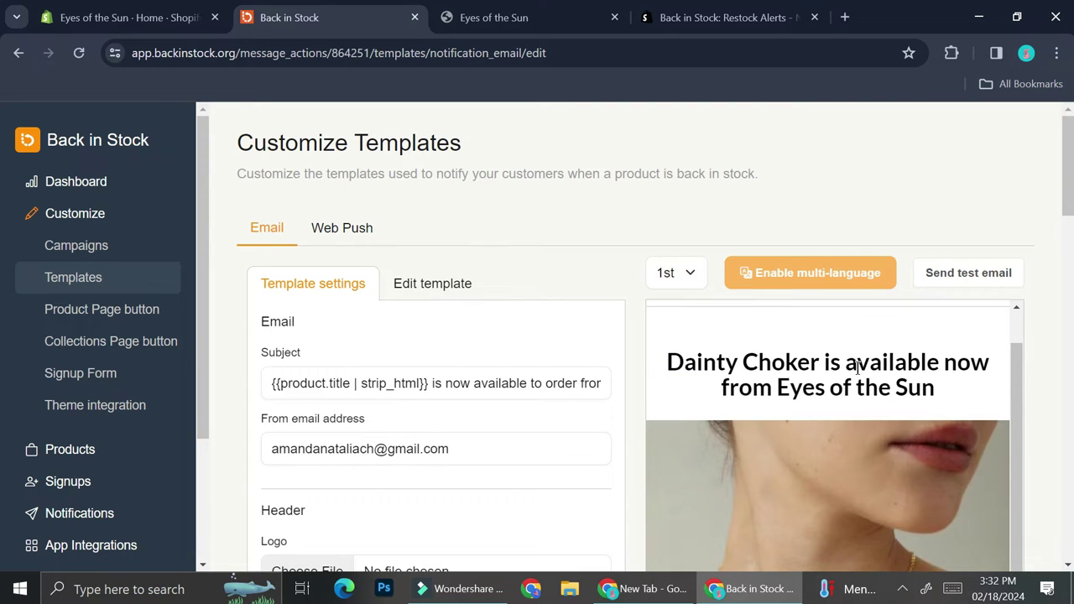
pyautogui.scroll(-3, 1044, 393)
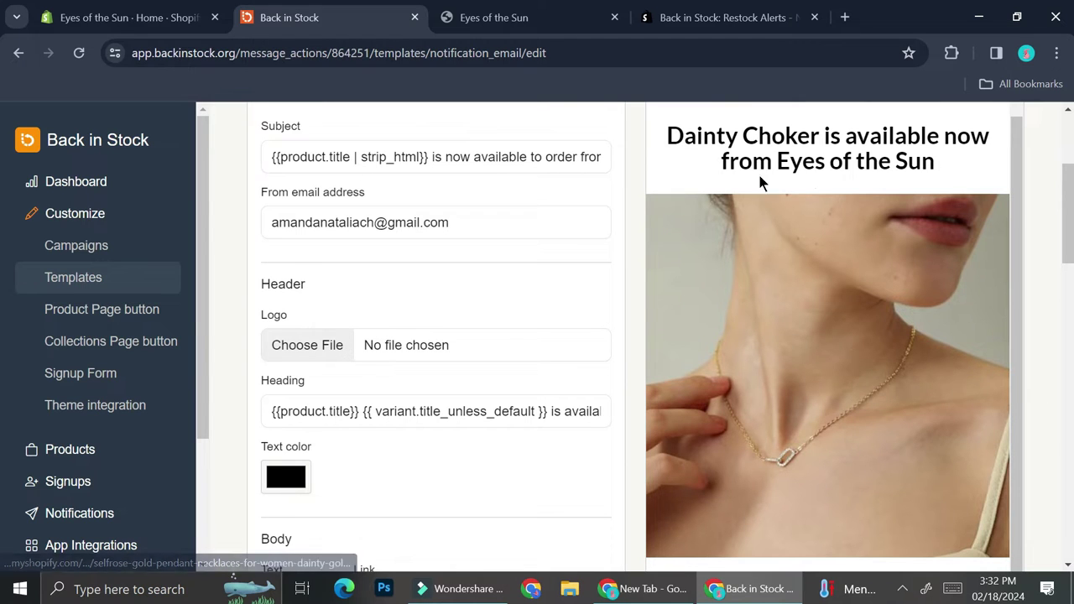
pyautogui.click(461, 165)
pyautogui.scroll(1, 462, 167)
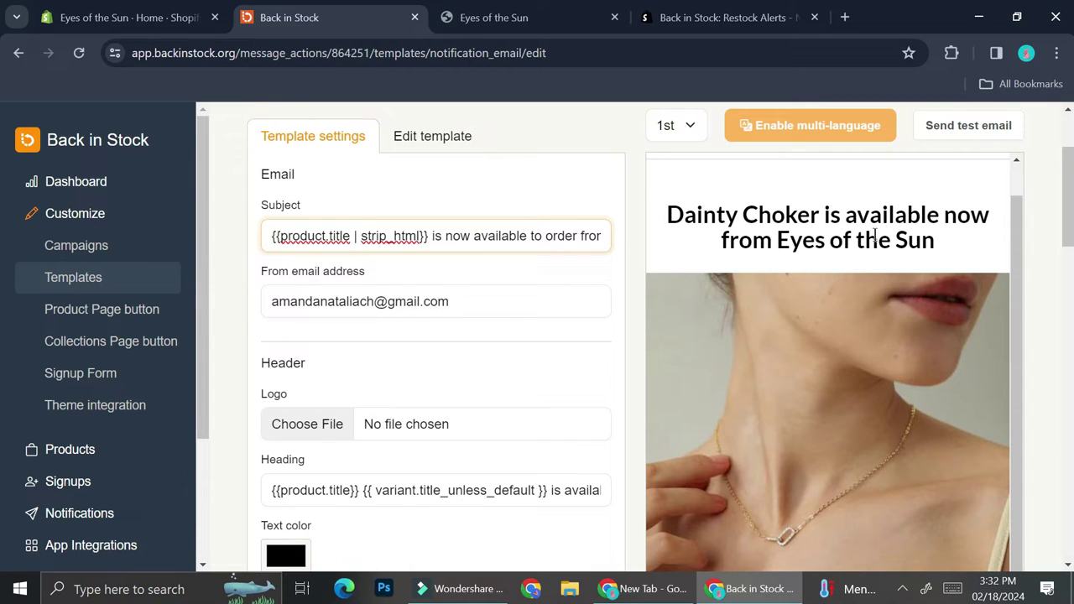
pyautogui.scroll(-1, 321, 329)
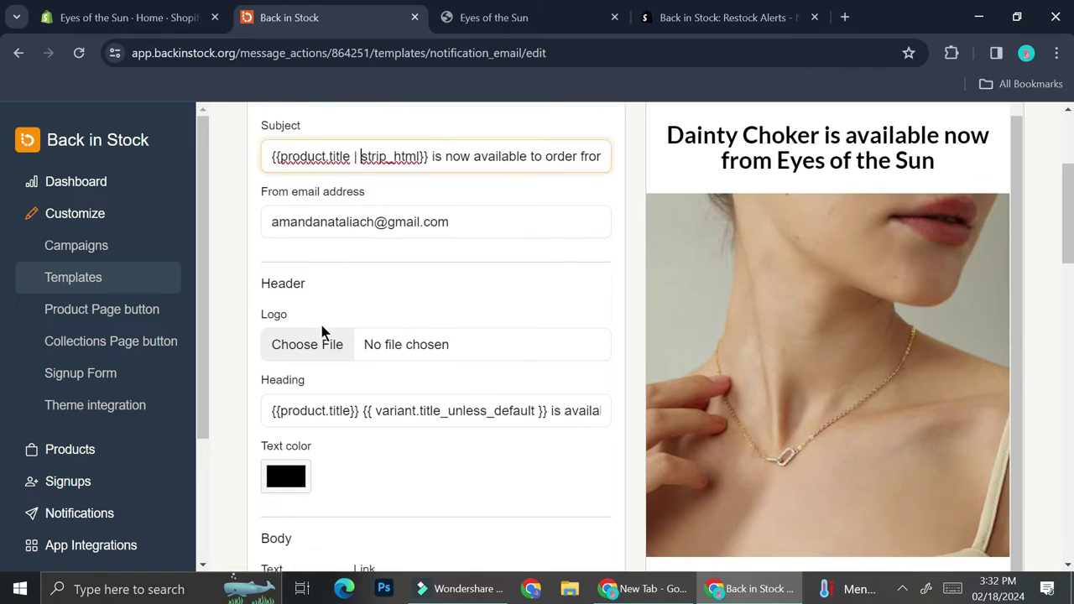
pyautogui.scroll(-2, 500, 239)
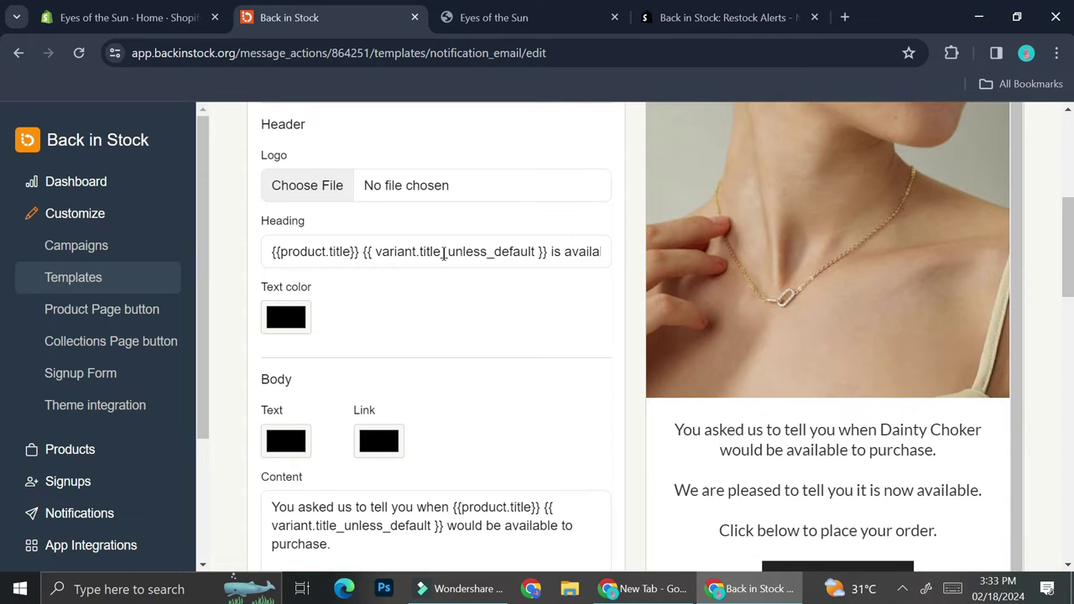
# - Check the heading text colour options, leaving it black
pyautogui.click(305, 319)
pyautogui.click(421, 305)
pyautogui.scroll(-1, 289, 432)
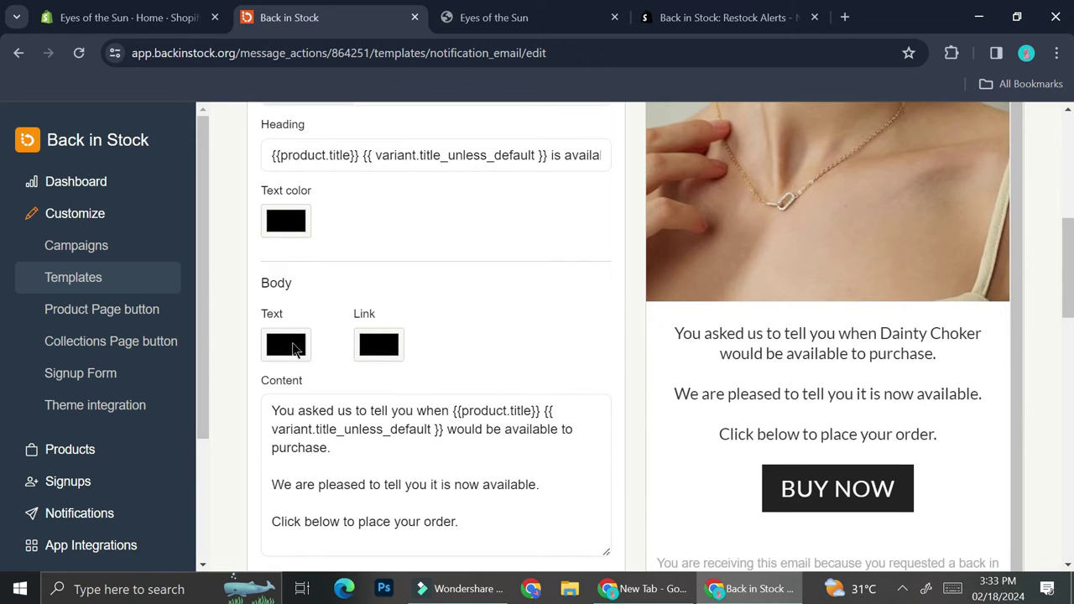
# - Publish the English email template settings
pyautogui.scroll(-2, 429, 425)
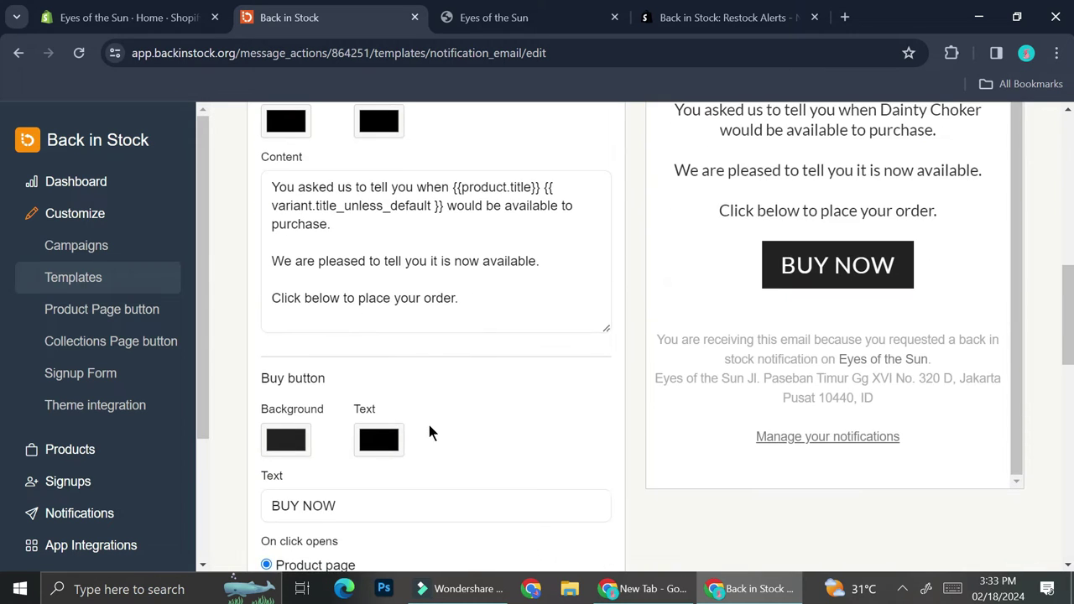
pyautogui.scroll(-3, 429, 424)
pyautogui.scroll(-3, 429, 425)
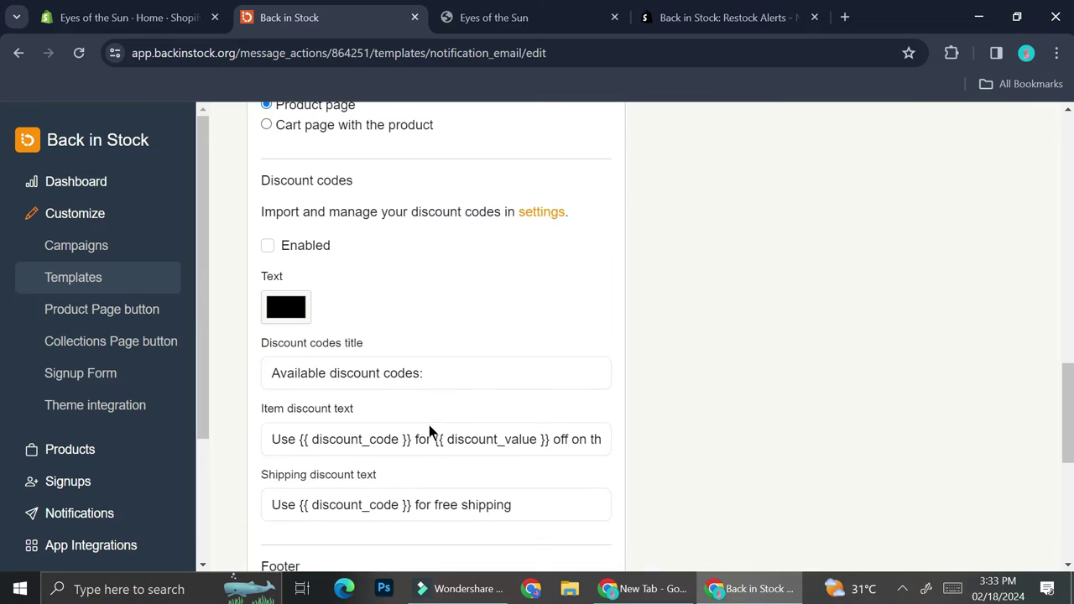
pyautogui.scroll(-4, 429, 424)
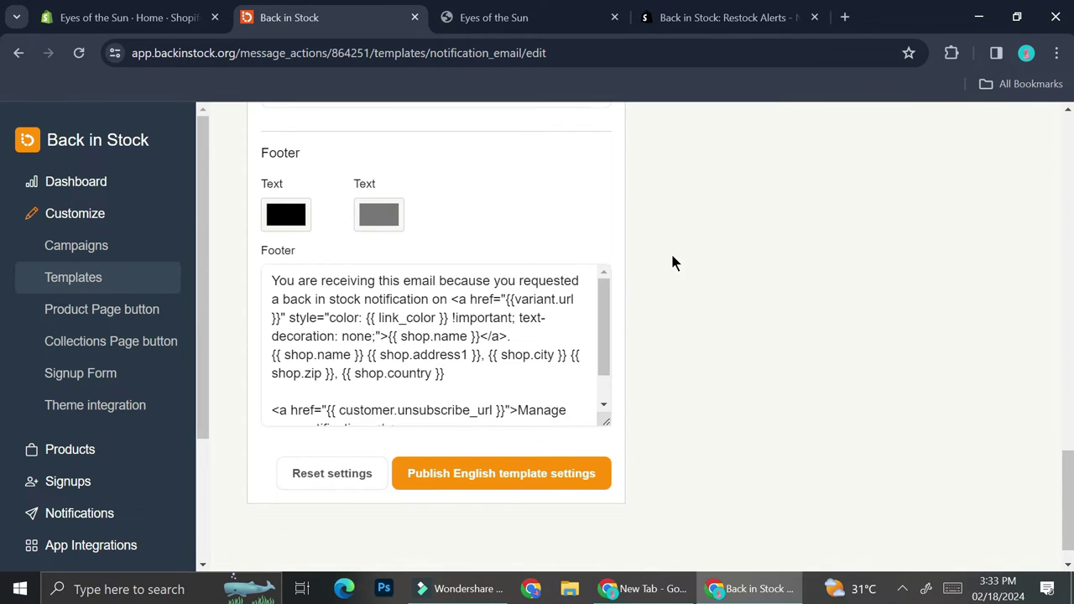
pyautogui.click(563, 475)
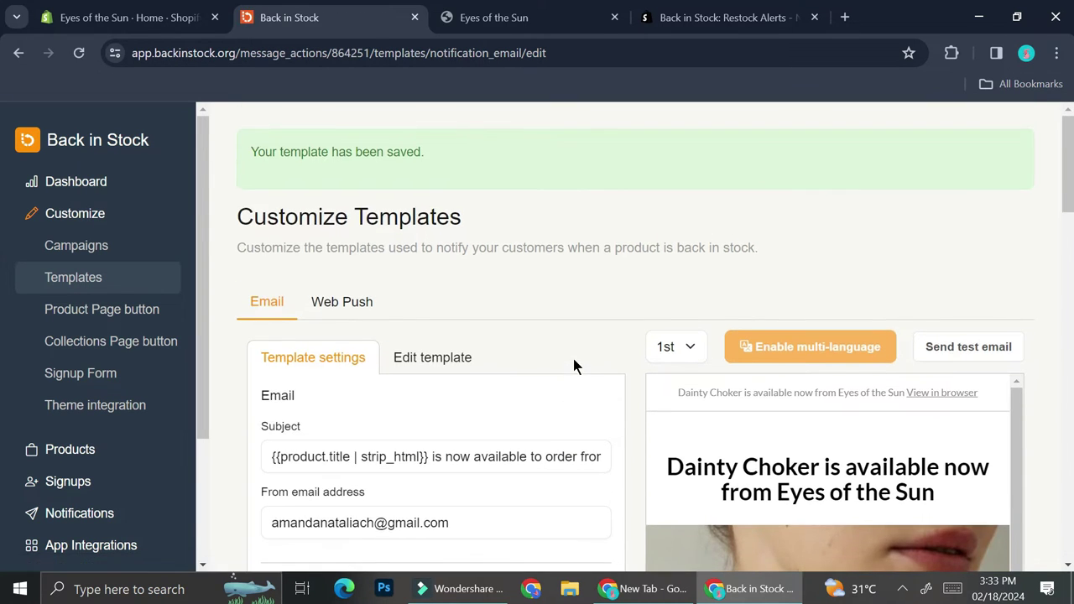
pyautogui.click(132, 317)
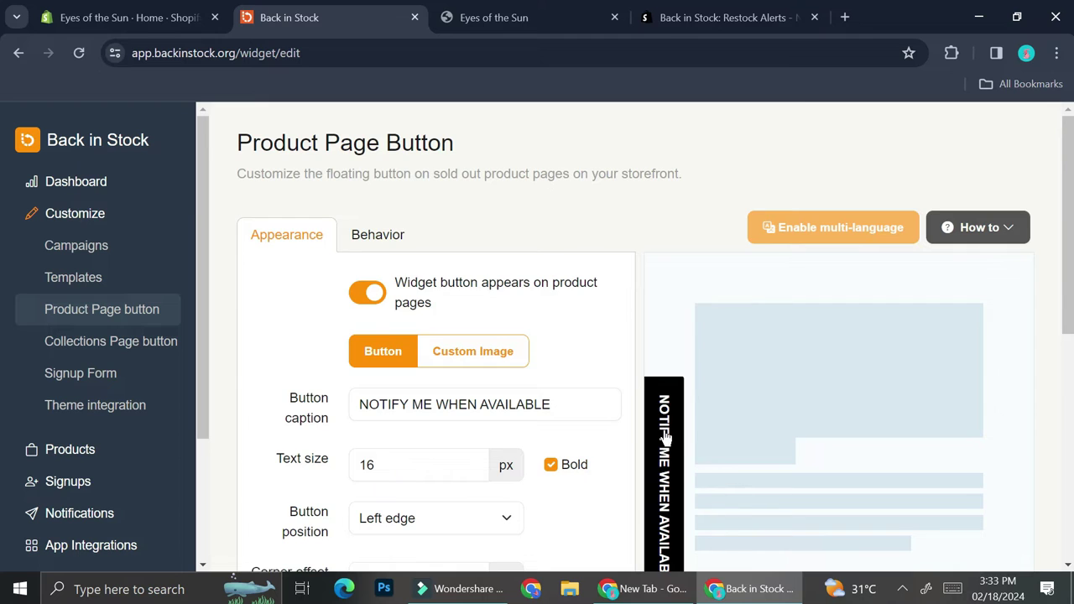
# - Change the product-page button caption to NOTIFY ME
pyautogui.scroll(-3, 664, 433)
pyautogui.scroll(2, 664, 433)
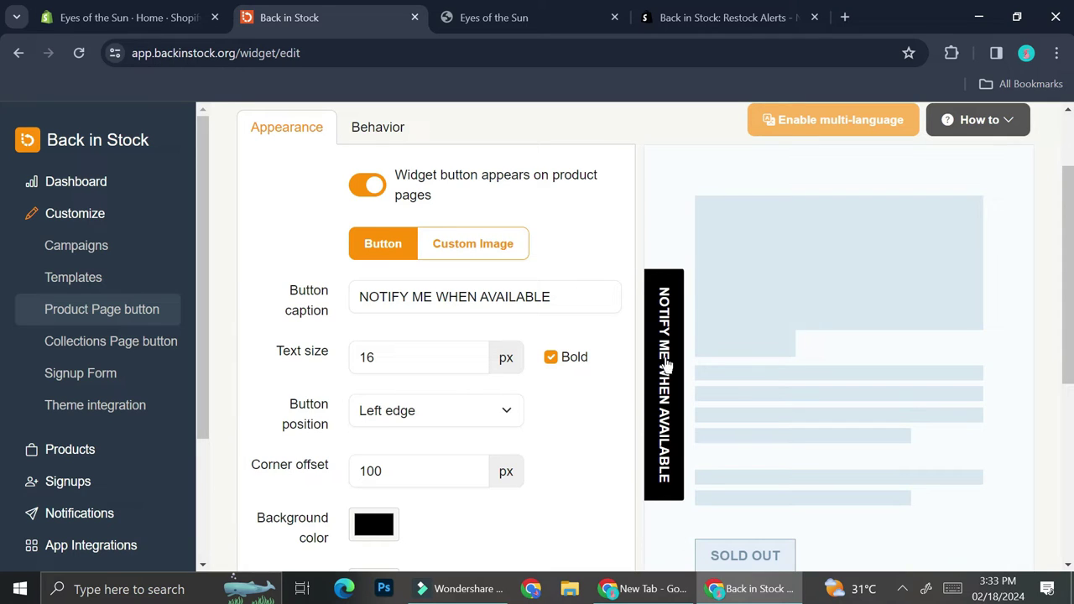
pyautogui.click(573, 289)
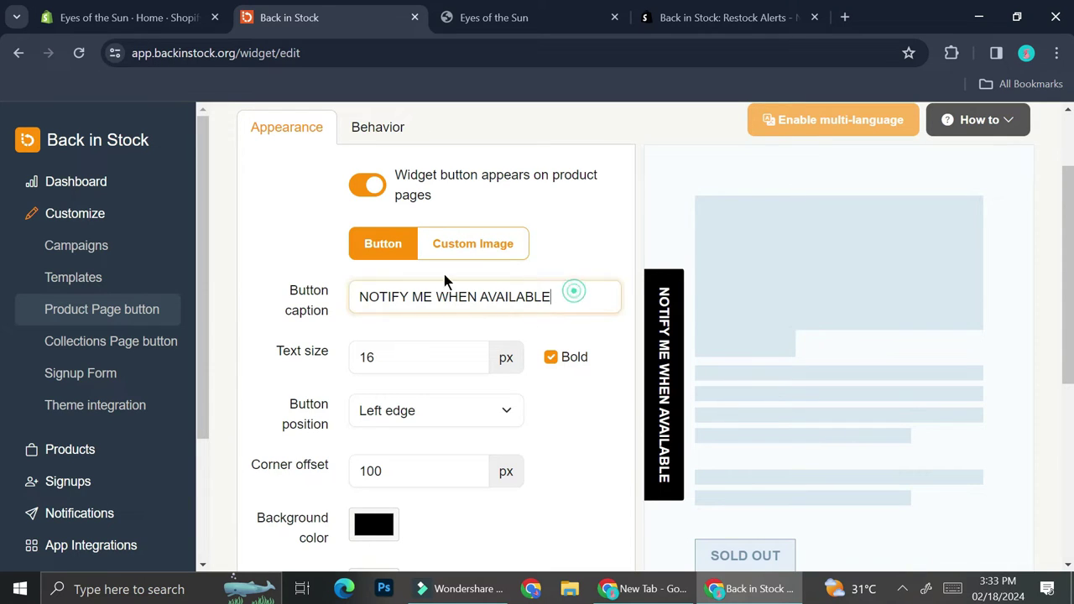
pyautogui.hotkey('ctrl', 'a')
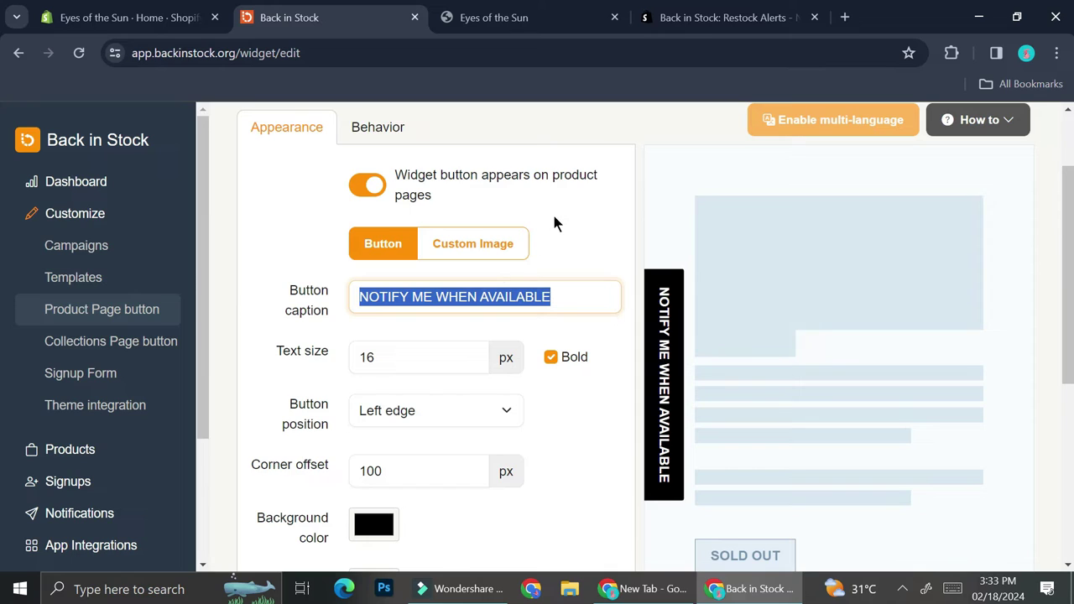
pyautogui.write('NOTIFY ME')
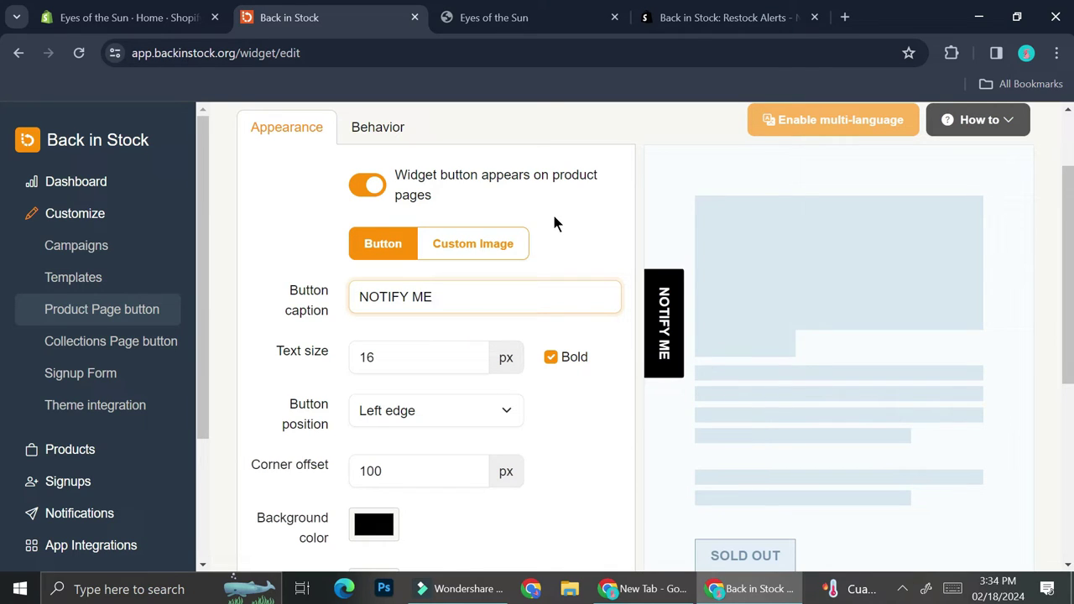
pyautogui.click(506, 360)
# - Turn off bold on the button text and place the button on the Right edge
pyautogui.click(550, 357)
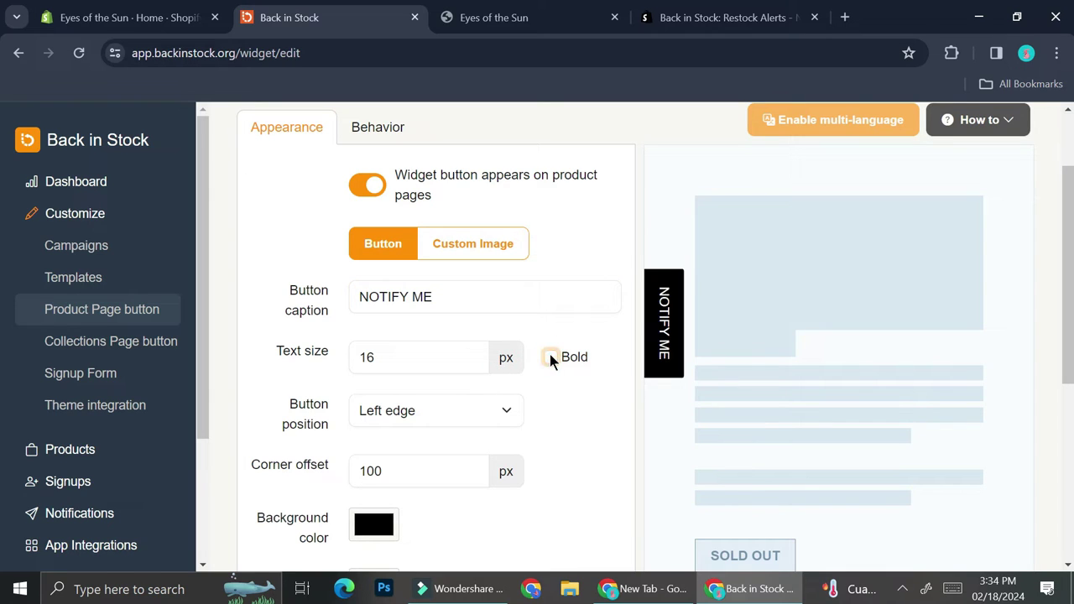
pyautogui.click(551, 357)
pyautogui.click(550, 356)
pyautogui.scroll(-1, 406, 430)
pyautogui.click(420, 372)
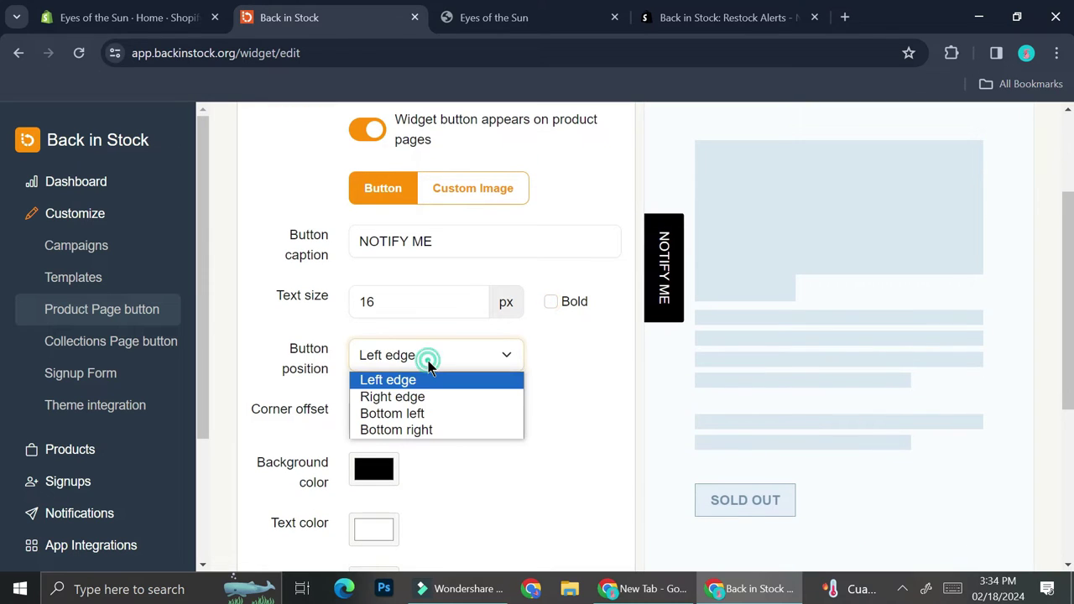
pyautogui.click(421, 397)
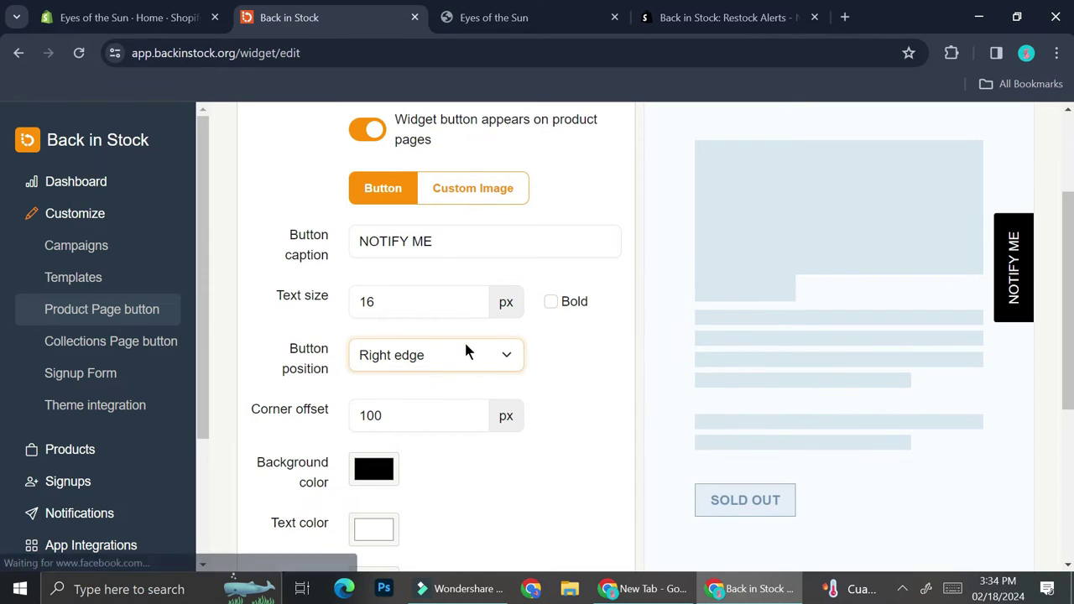
pyautogui.click(501, 356)
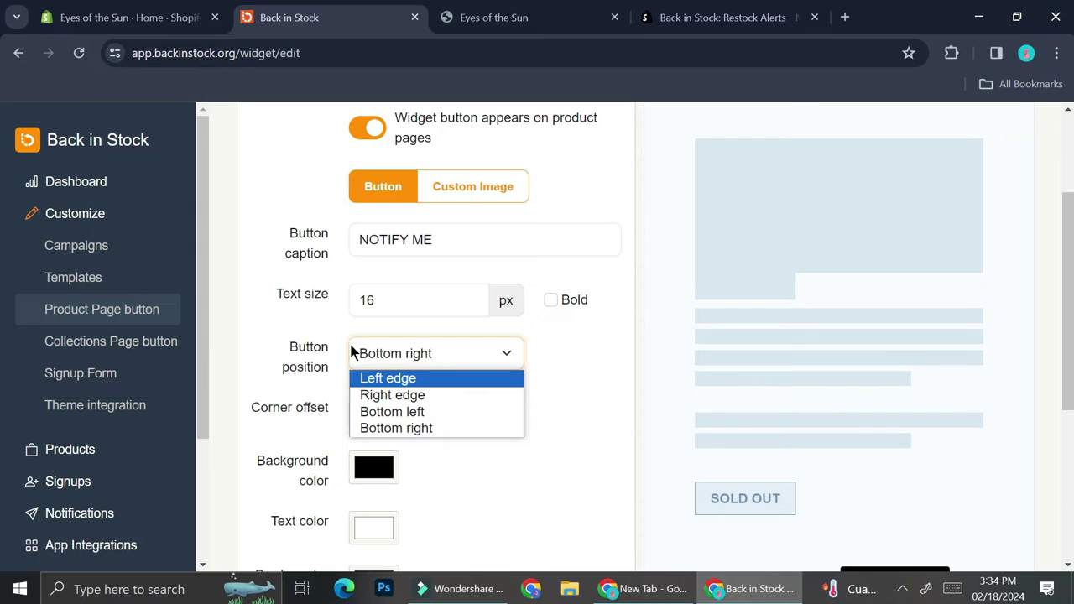
pyautogui.click(405, 391)
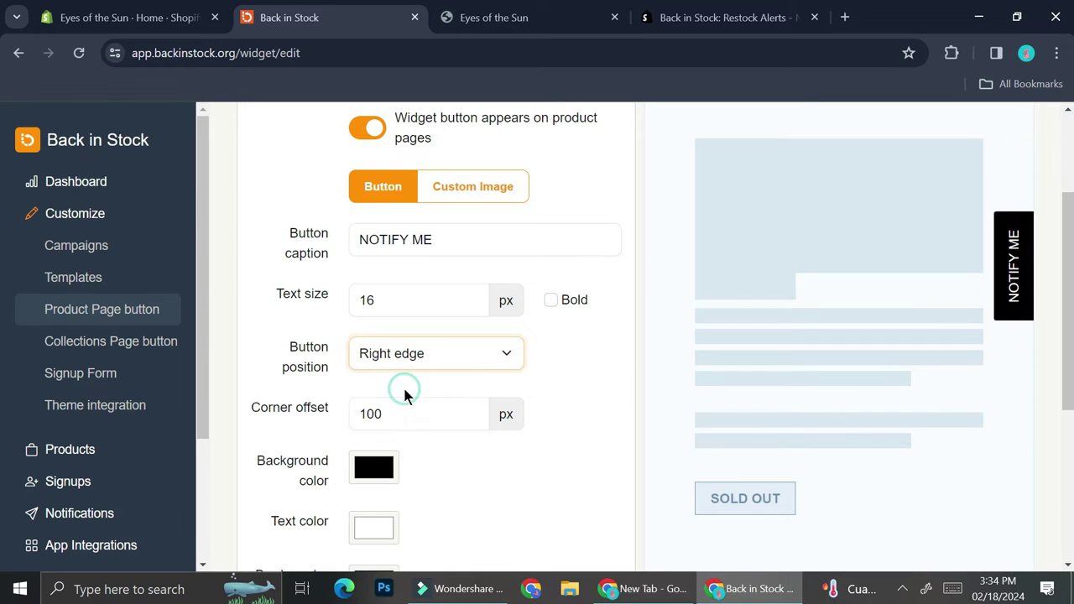
# - Review the button background and text colours, then switch the button to Custom Image
pyautogui.scroll(-1, 404, 391)
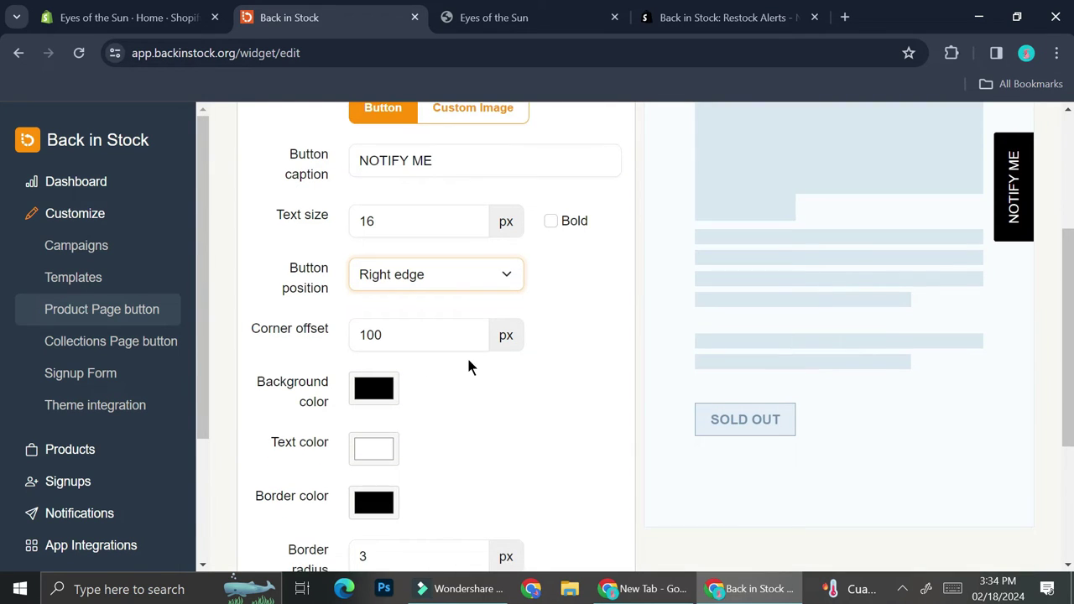
pyautogui.click(376, 391)
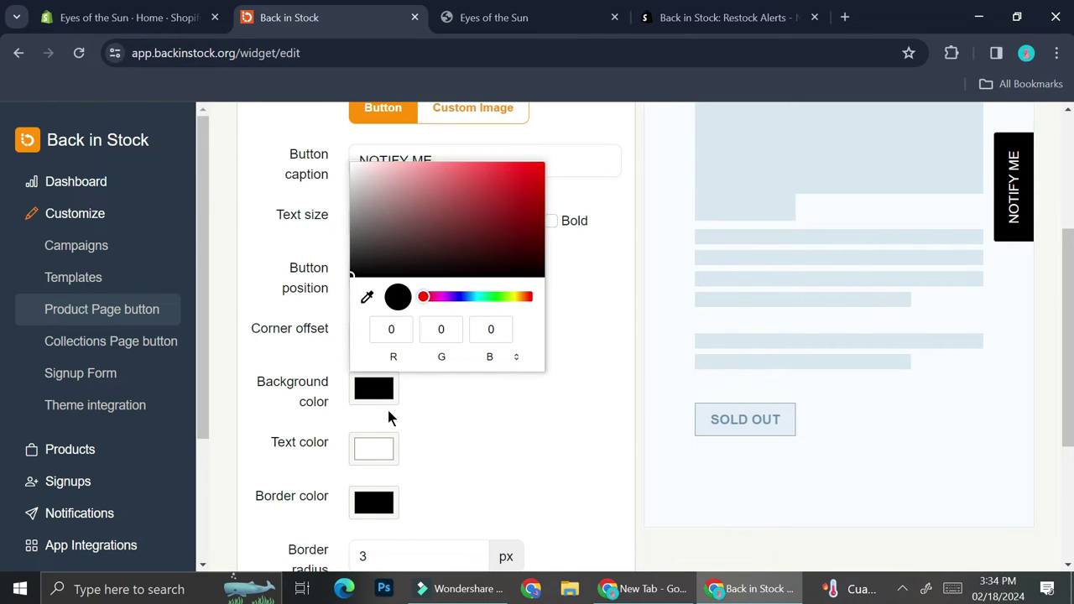
pyautogui.click(365, 445)
pyautogui.scroll(-1, 378, 438)
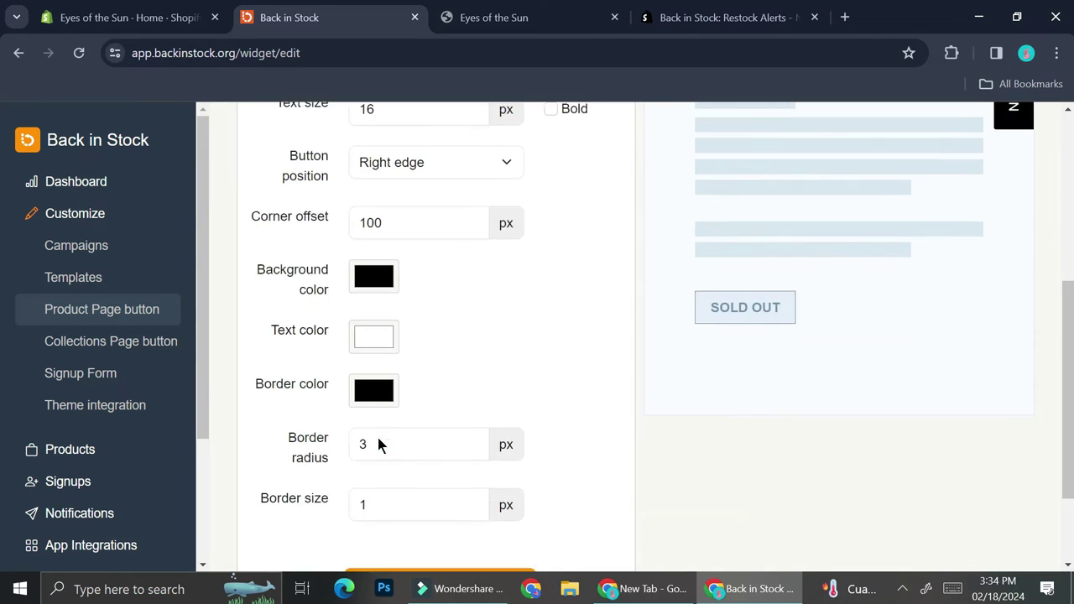
pyautogui.scroll(-1, 458, 358)
pyautogui.scroll(3, 459, 364)
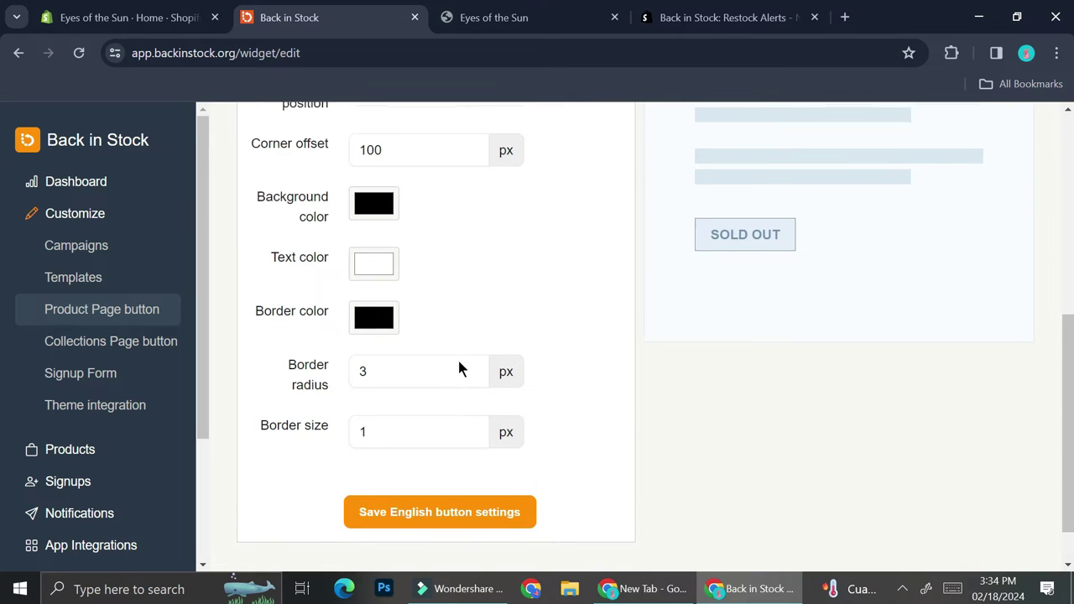
pyautogui.click(484, 265)
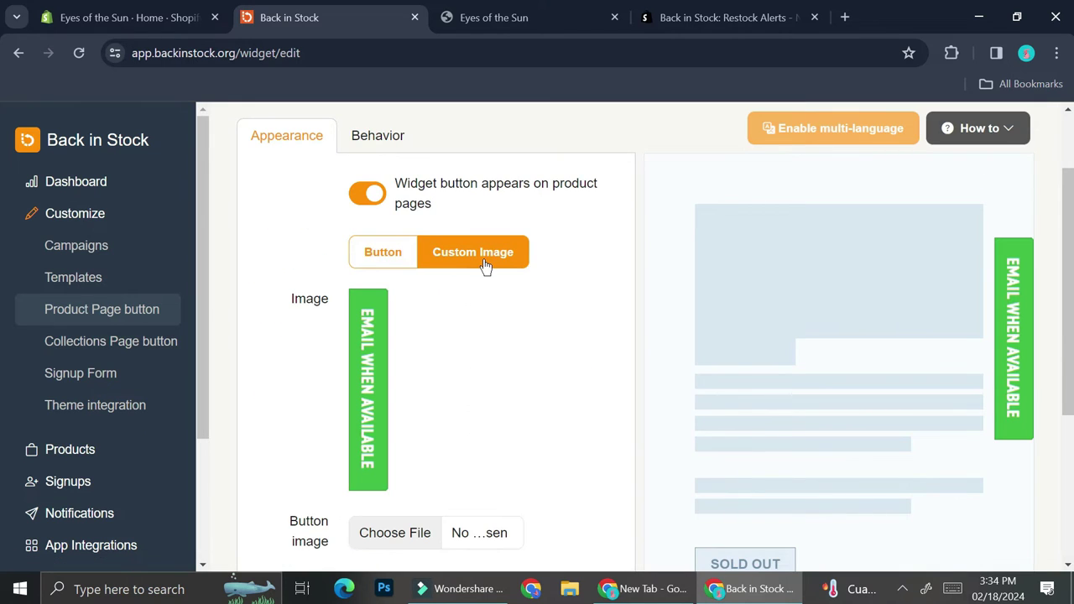
# - Browse for a custom image file, then revert to the plain NOTIFY ME text button
pyautogui.scroll(-1, 506, 339)
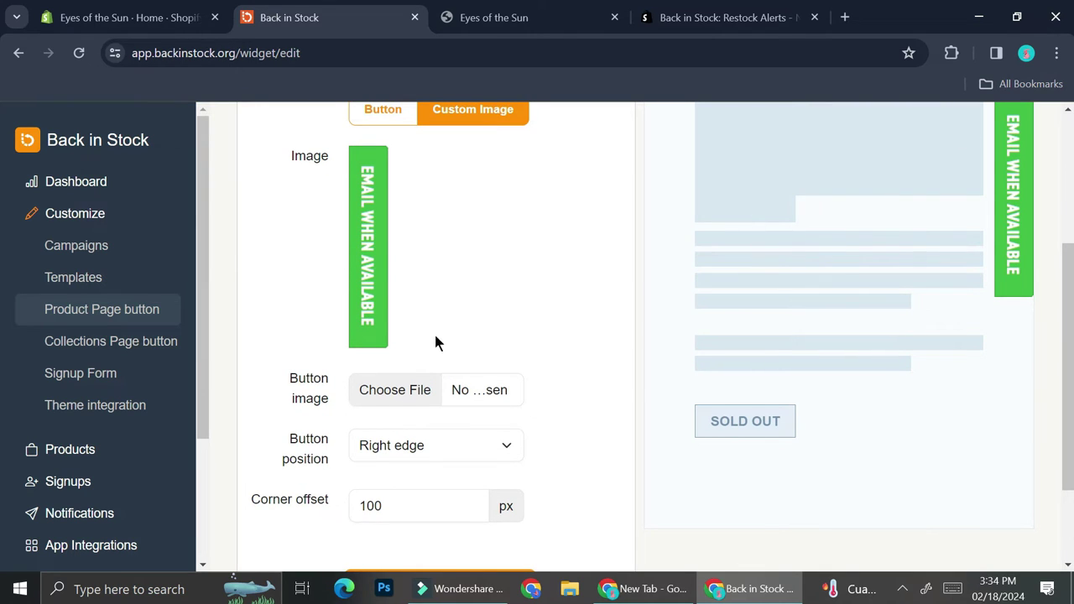
pyautogui.scroll(-1, 447, 395)
pyautogui.click(412, 382)
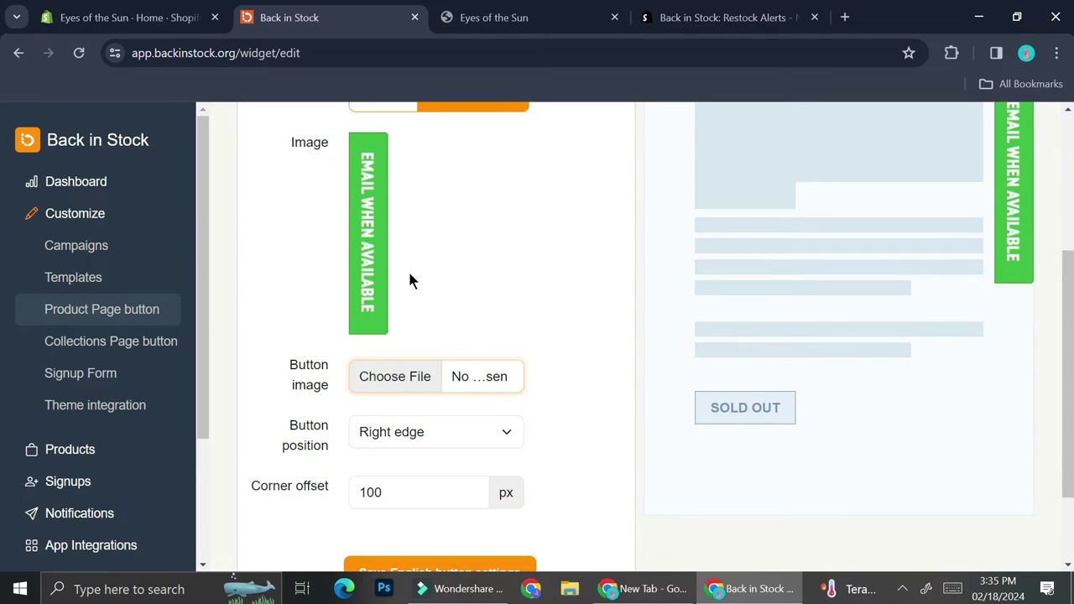
pyautogui.scroll(2, 408, 269)
pyautogui.click(382, 252)
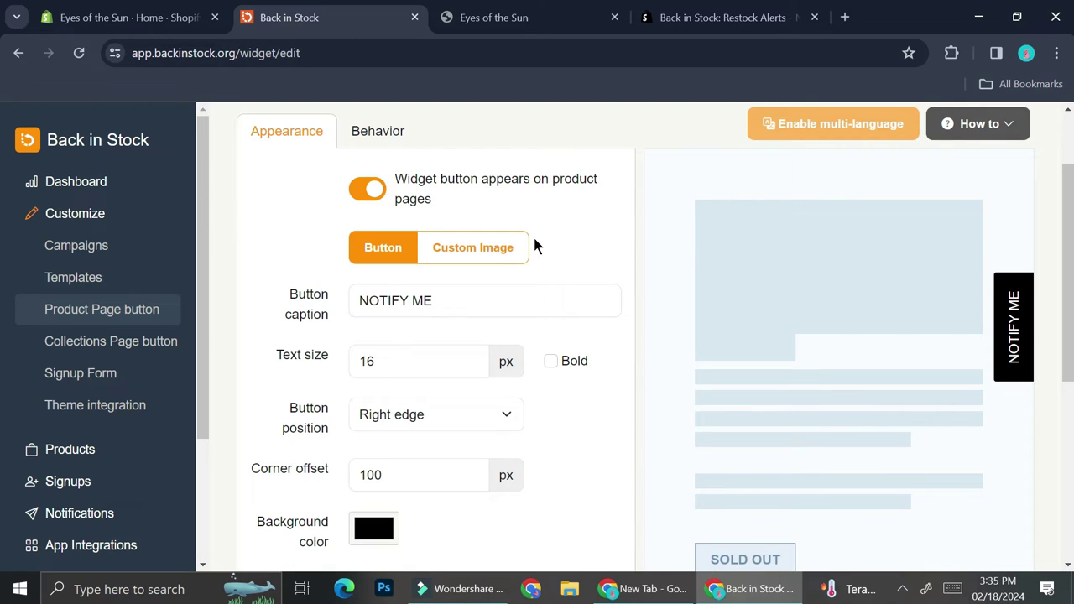
pyautogui.click(382, 134)
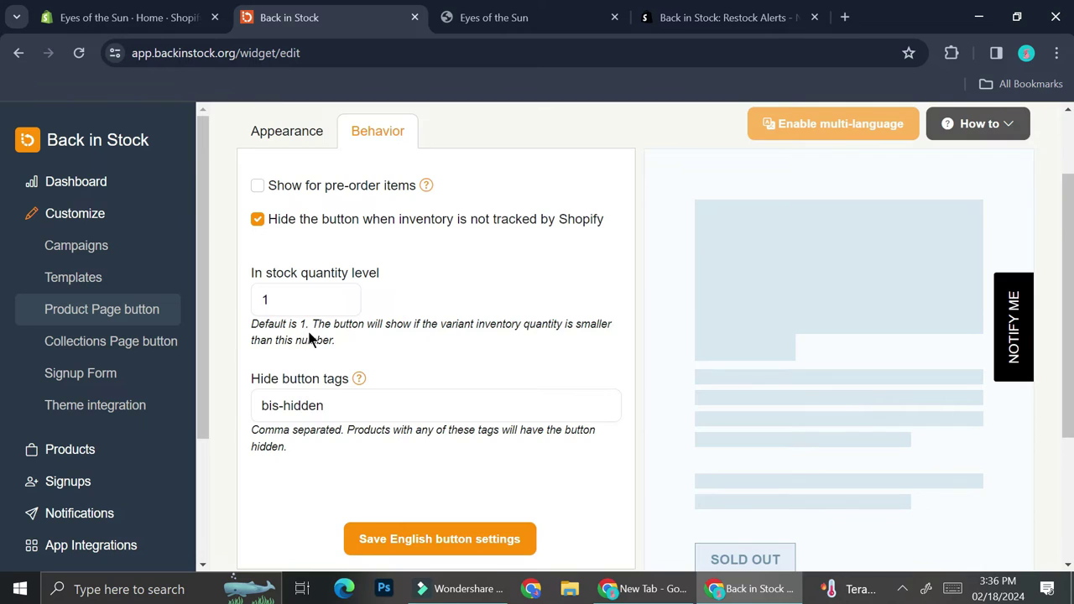
# - Set the in-stock quantity level to 1 and save the English button settings
pyautogui.click(292, 311)
pyautogui.scroll(-1, 428, 429)
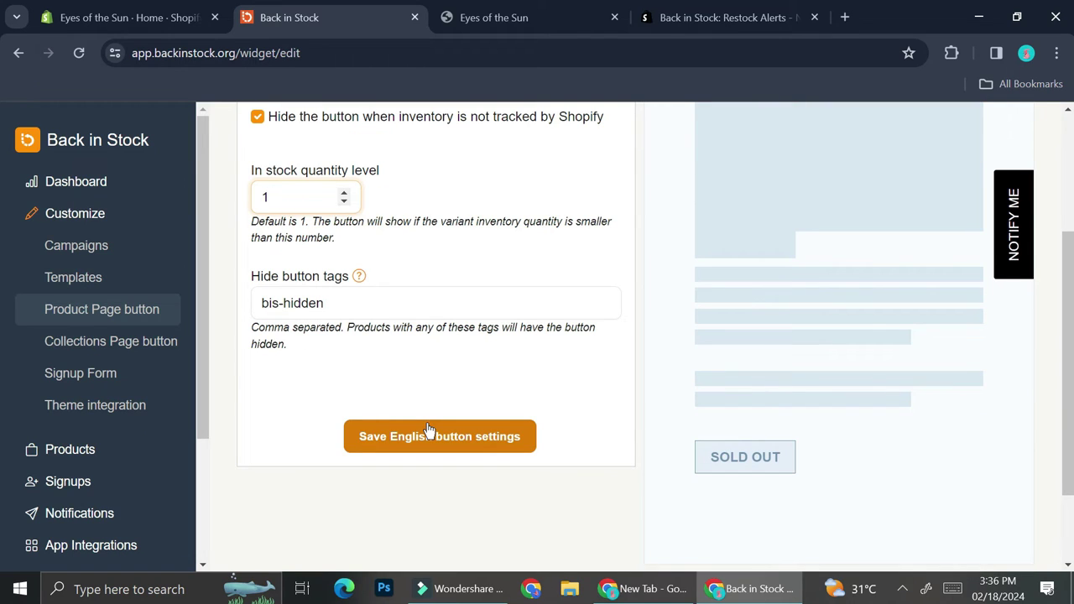
pyautogui.click(428, 430)
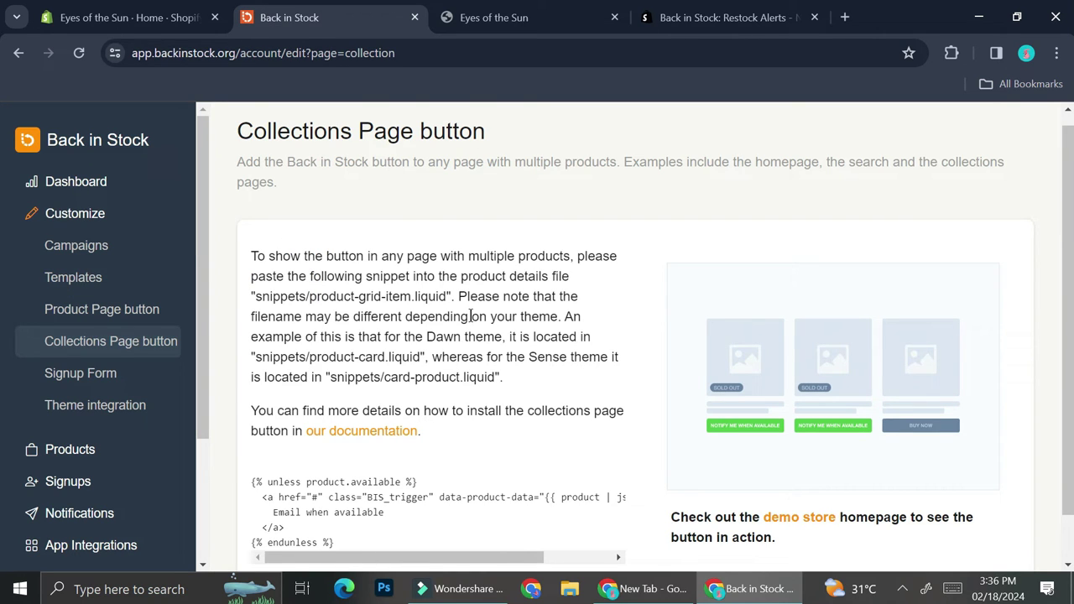
# - Scroll through the Collections Page Liquid snippet instructions
pyautogui.scroll(-1, 546, 355)
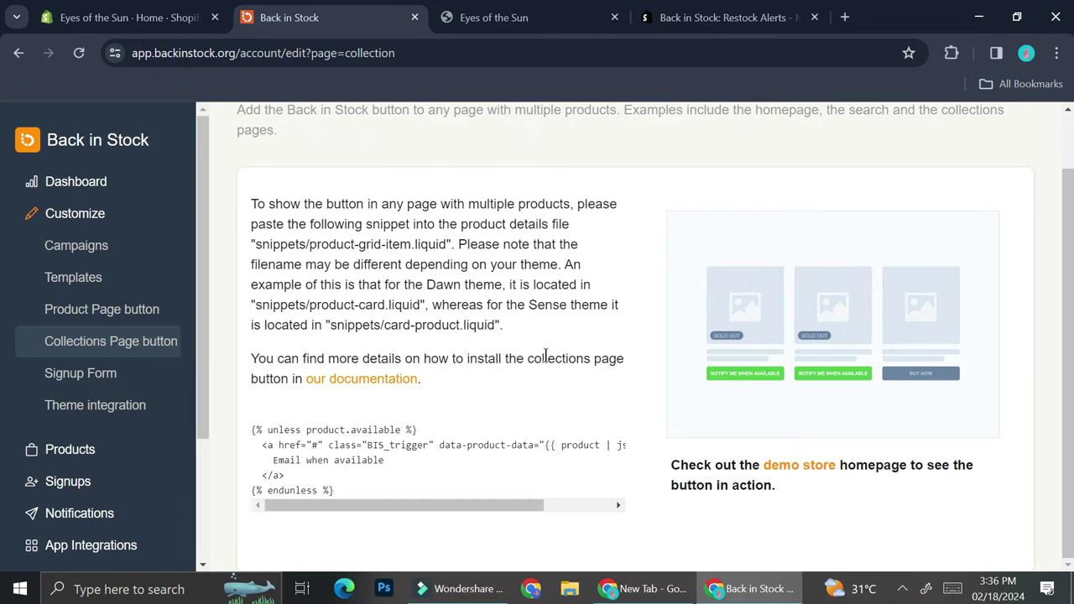
pyautogui.click(114, 378)
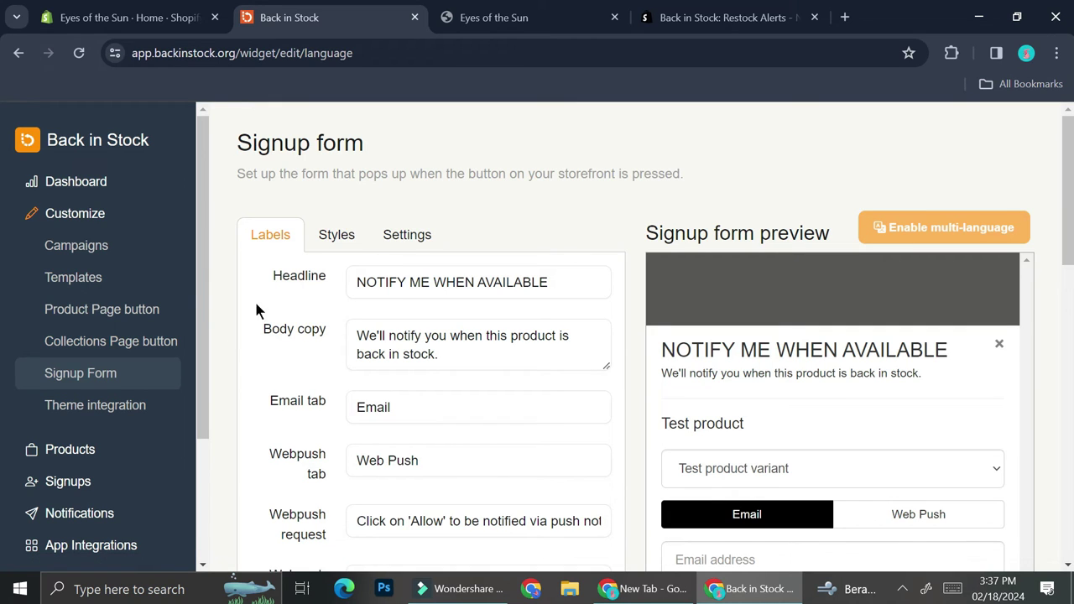
# - Go from the Signup Form settings to the restock campaign workflow
pyautogui.click(91, 212)
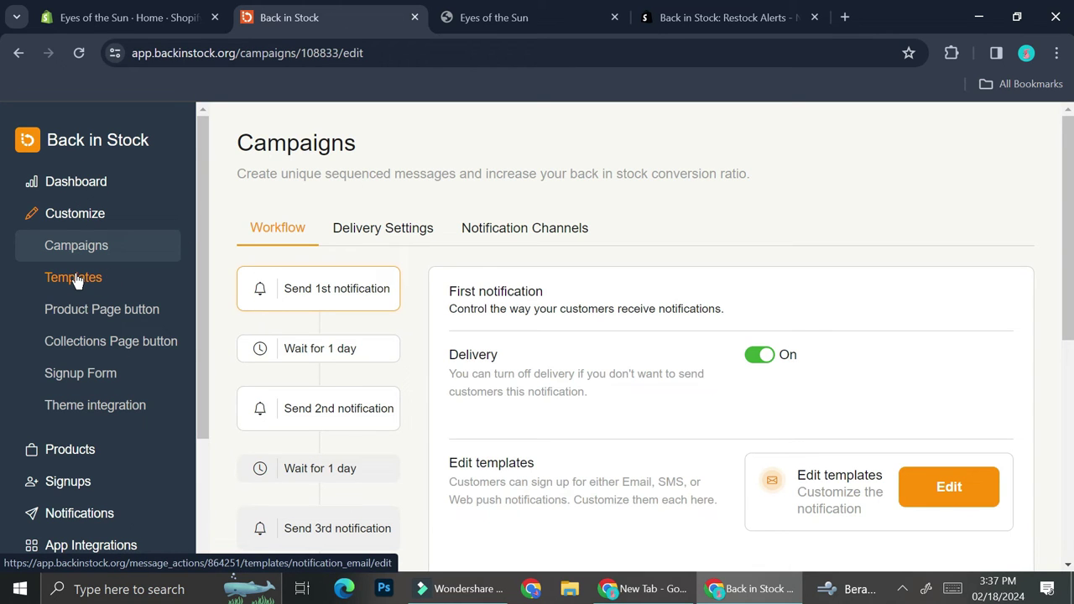
# - View the notification email templates, then return to the Eyes of the Sun storefront
pyautogui.click(74, 278)
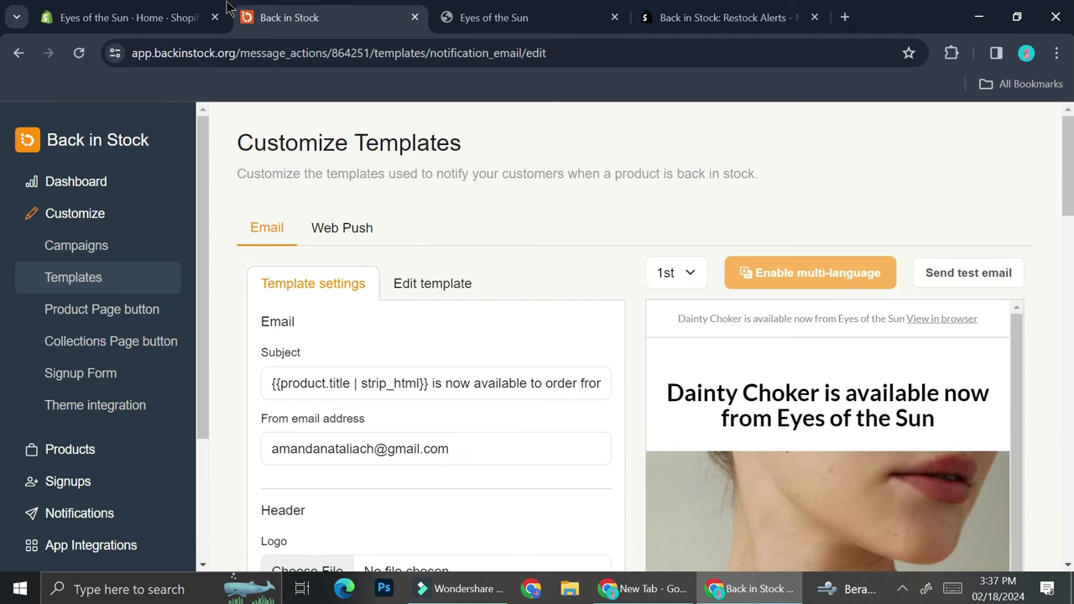
pyautogui.click(489, 10)
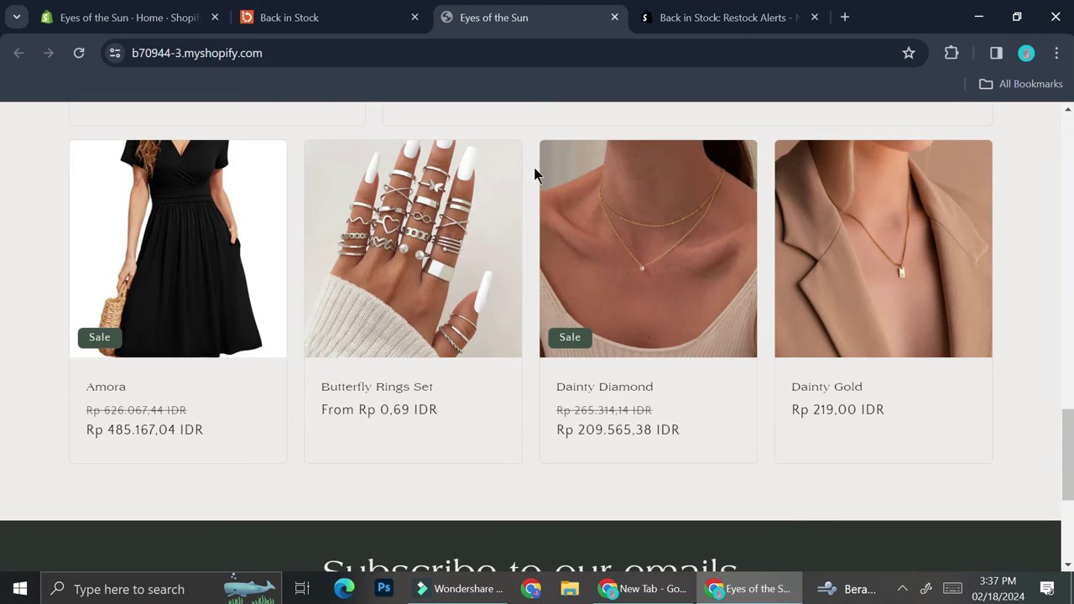
# - Set the Dainty Choker product status to Active and save it
pyautogui.click(168, 8)
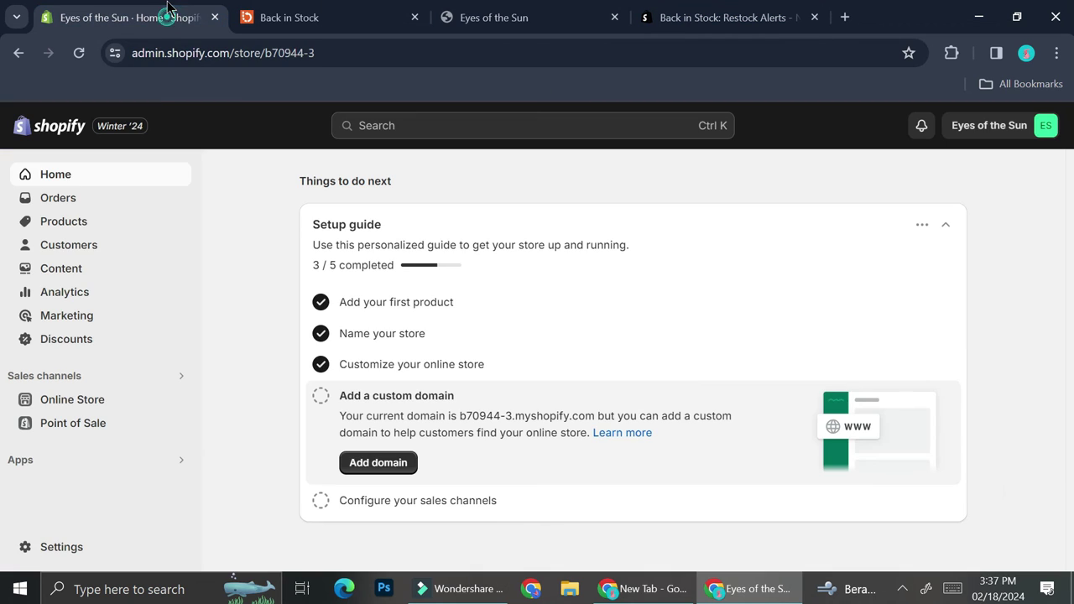
pyautogui.click(75, 229)
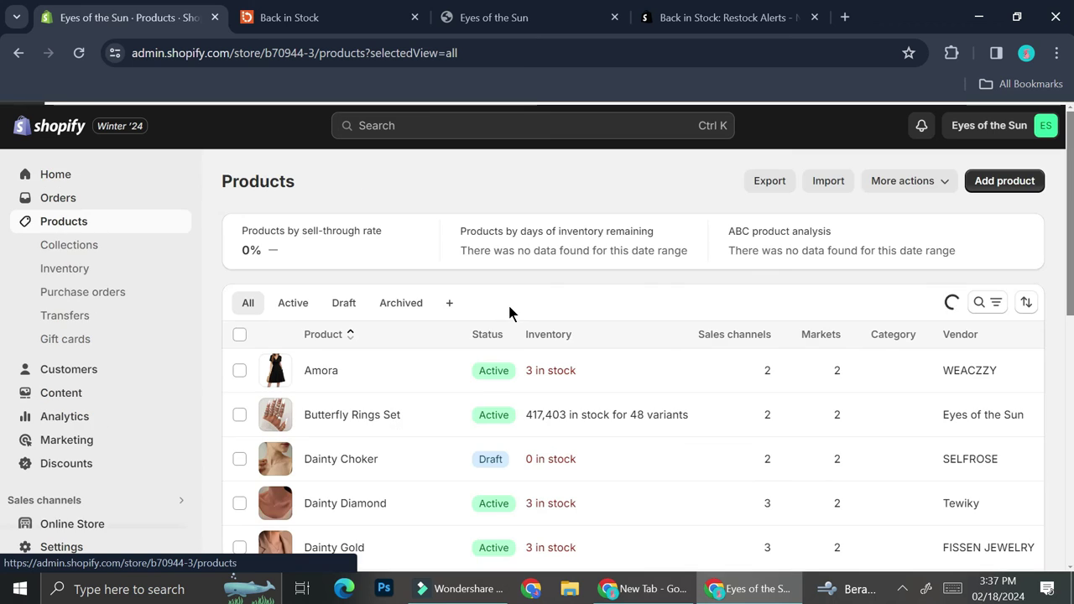
pyautogui.click(901, 462)
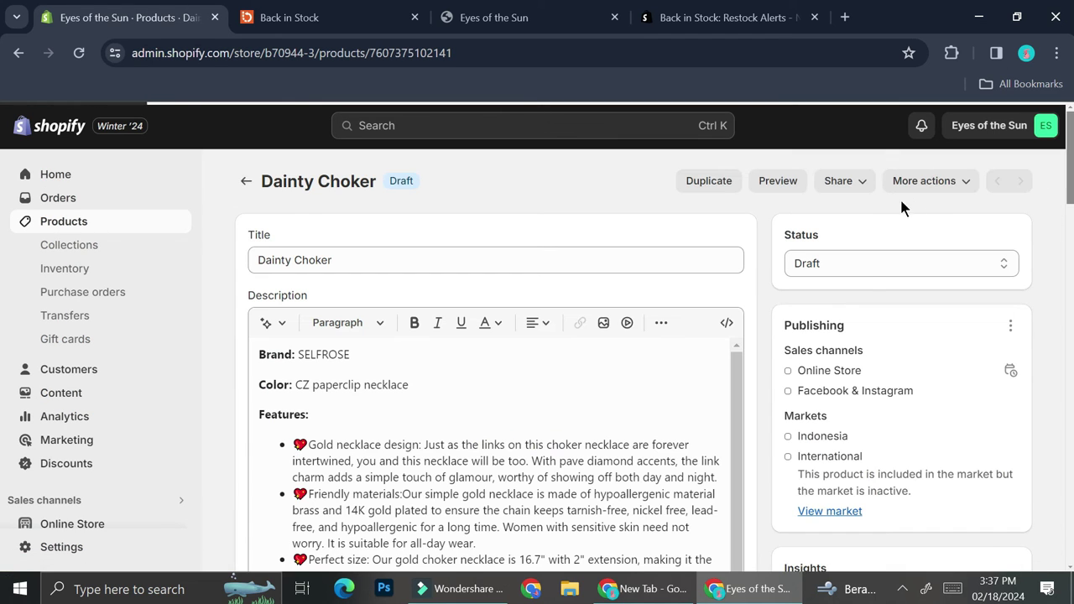
pyautogui.click(864, 267)
pyautogui.click(859, 286)
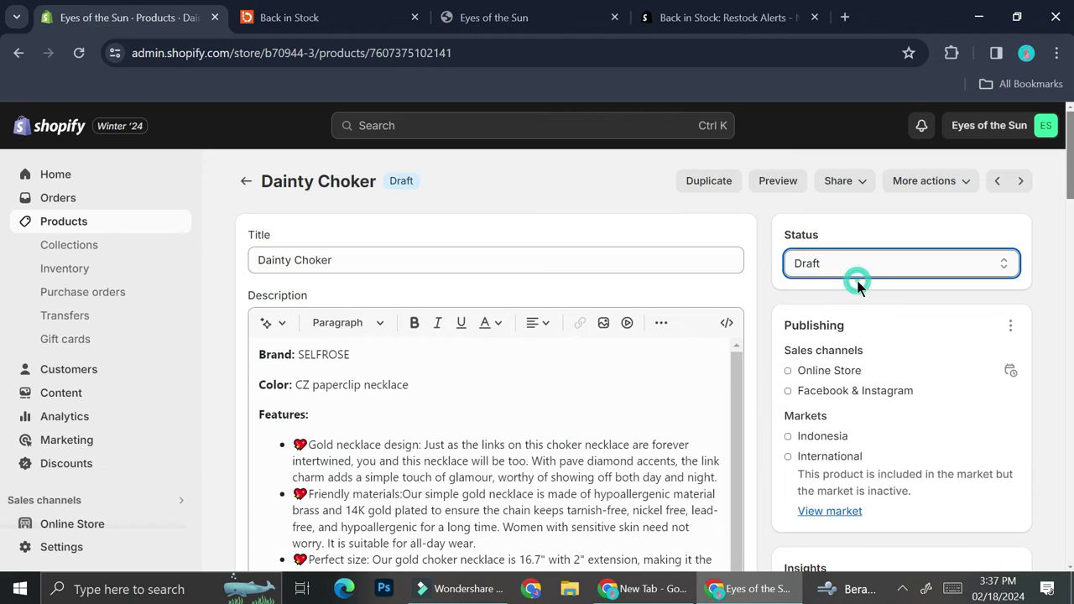
pyautogui.click(991, 132)
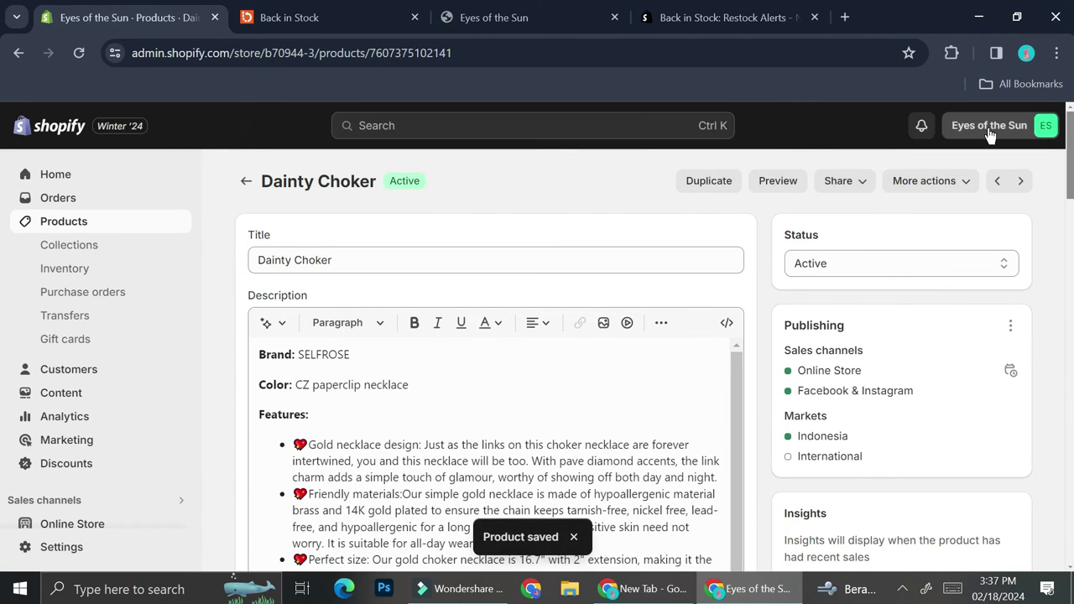
pyautogui.scroll(-1, 777, 271)
pyautogui.scroll(1, 777, 271)
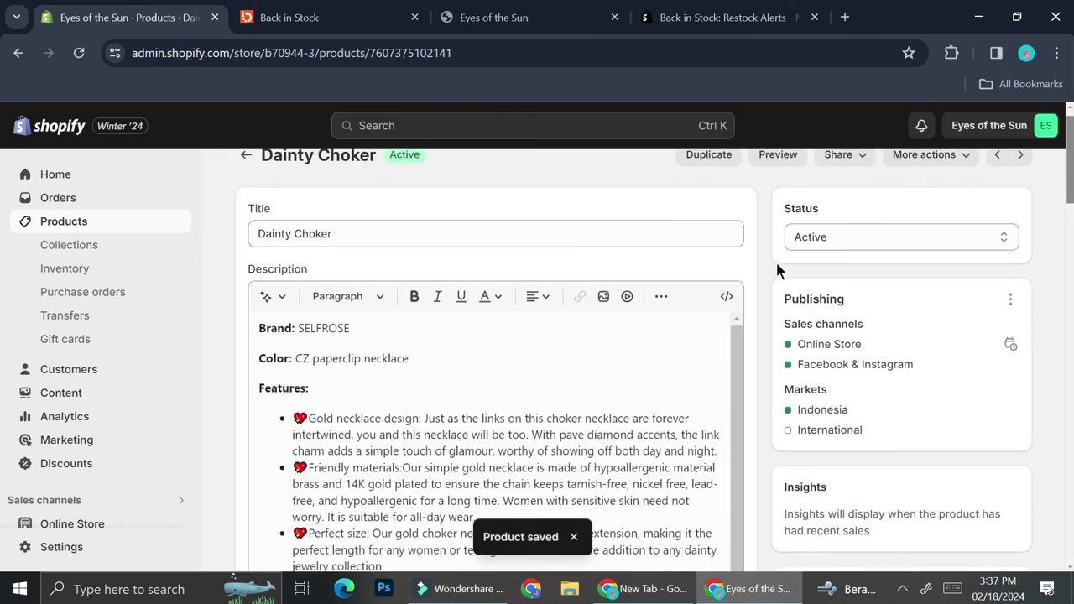
pyautogui.click(481, 10)
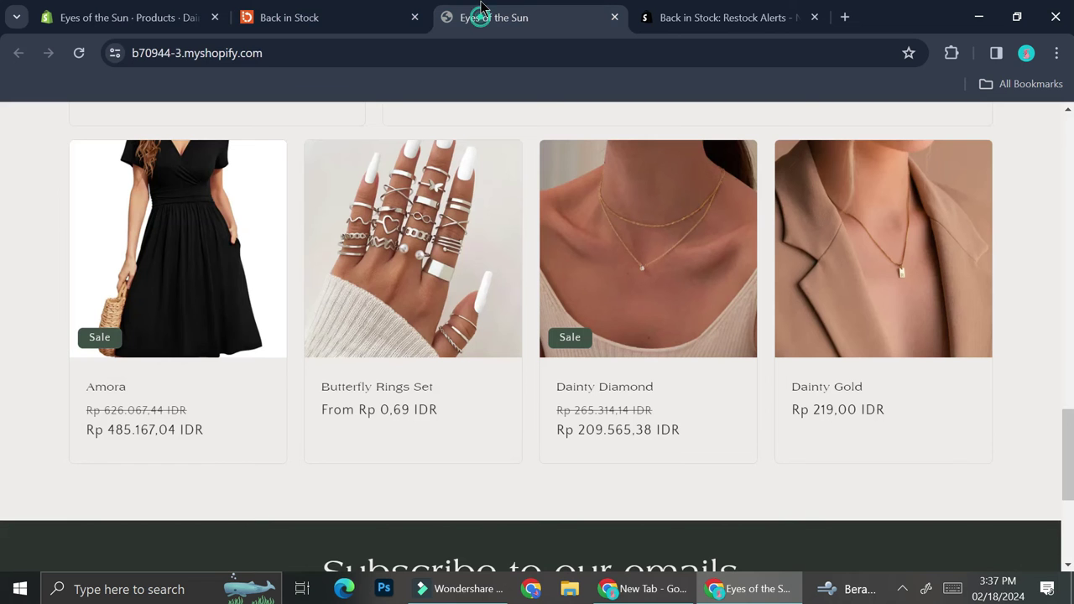
# - Reload the storefront and open the sold-out Dainty Choker product page
pyautogui.click(80, 53)
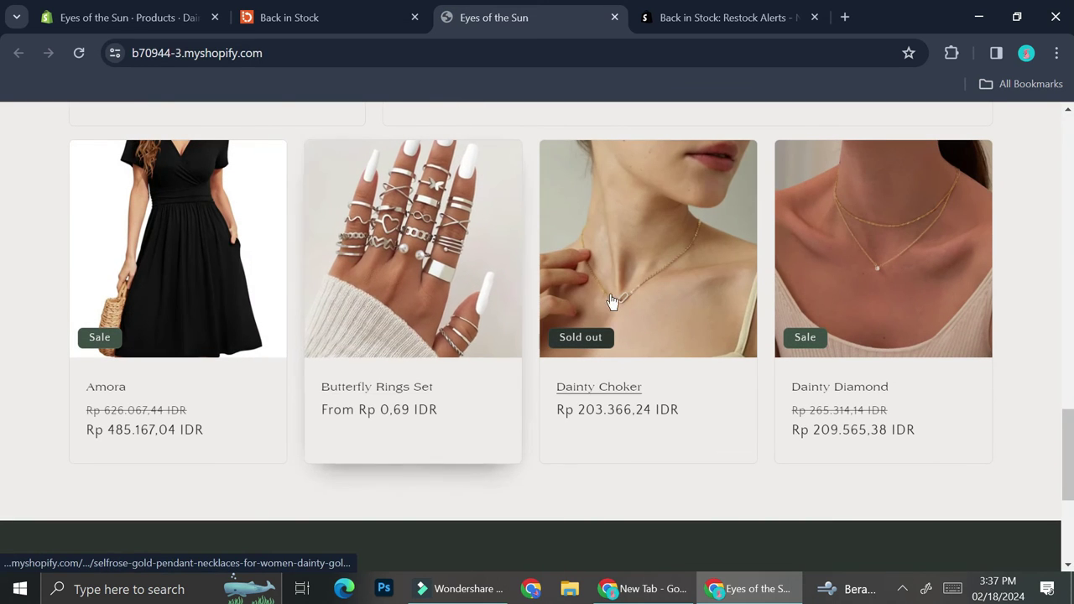
pyautogui.click(631, 308)
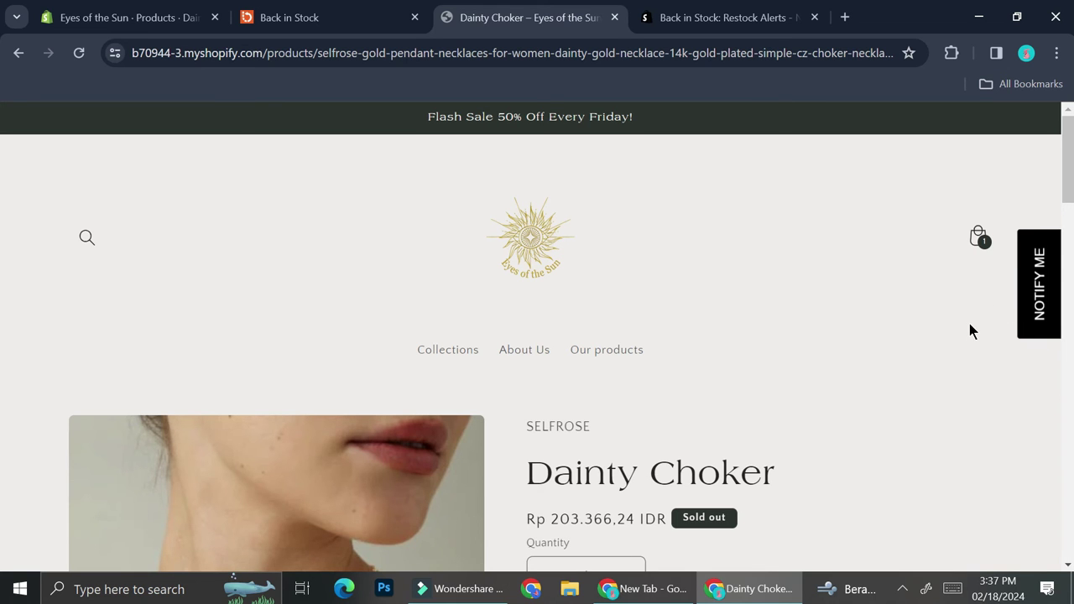
pyautogui.scroll(-3, 969, 327)
pyautogui.scroll(-1, 969, 330)
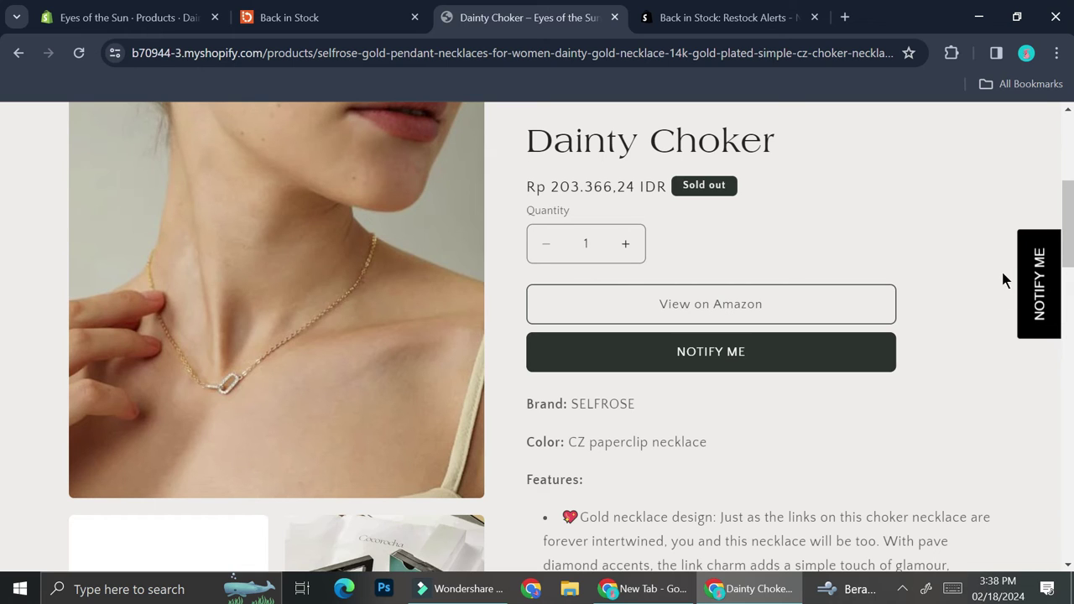
# - Sign up with the shopper's e-mail for a Dainty Choker restock alert
pyautogui.click(1036, 292)
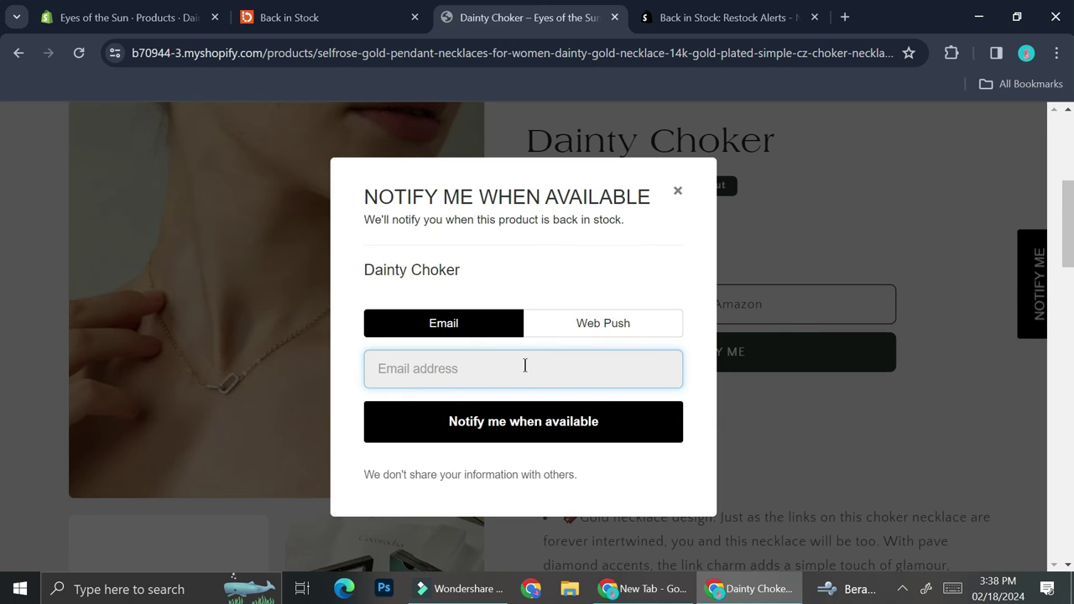
pyautogui.hotkey('ctrl', 'v')
pyautogui.click(576, 412)
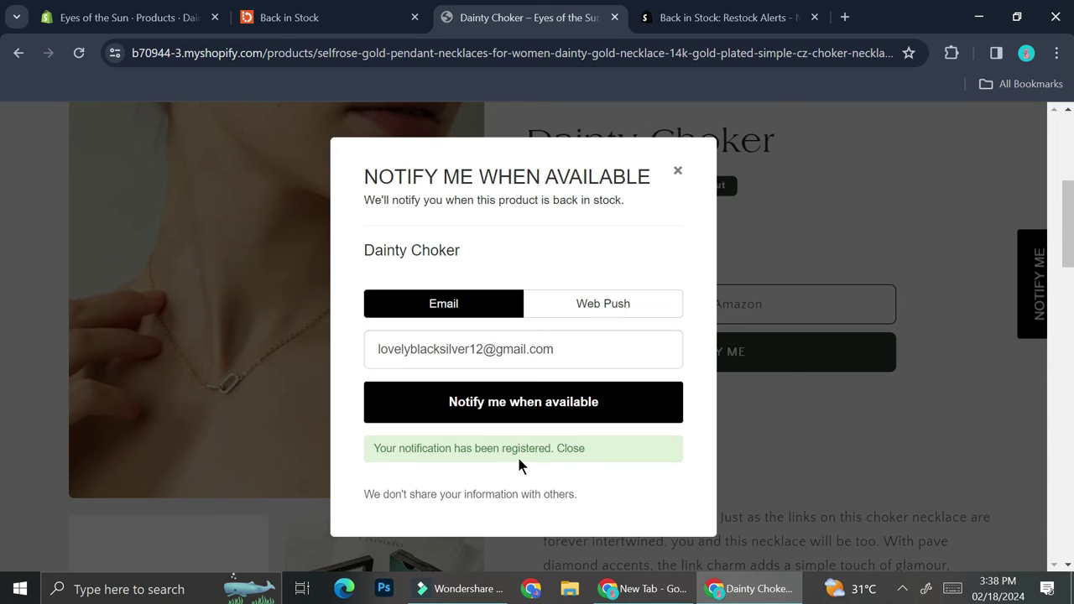
pyautogui.click(564, 451)
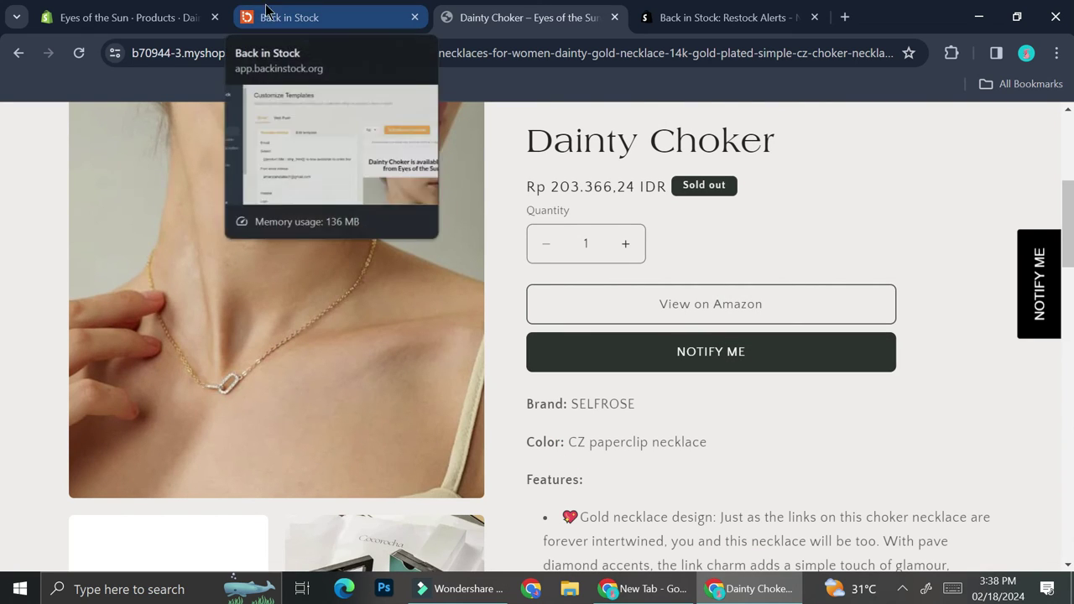
# - Raise Dainty Choker's available inventory from 0 to 5 and save it
pyautogui.click(91, 10)
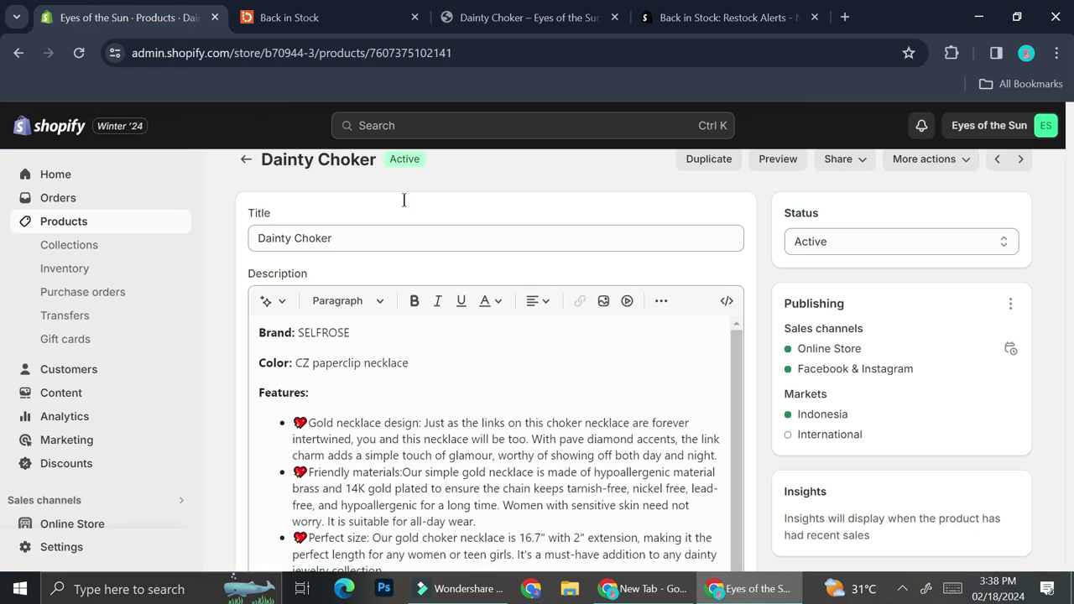
pyautogui.click(84, 271)
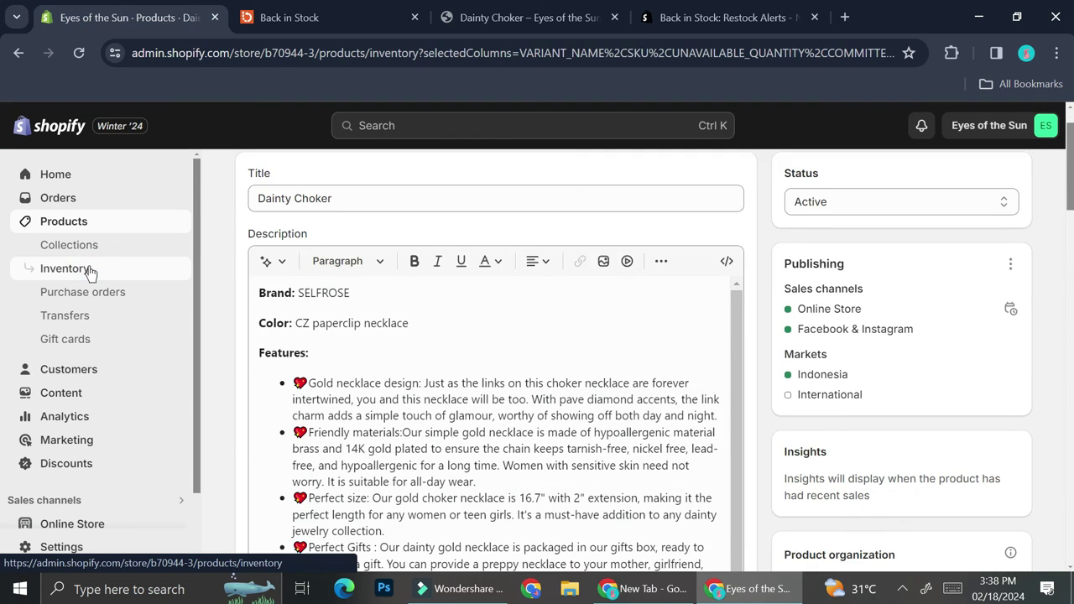
pyautogui.click(863, 359)
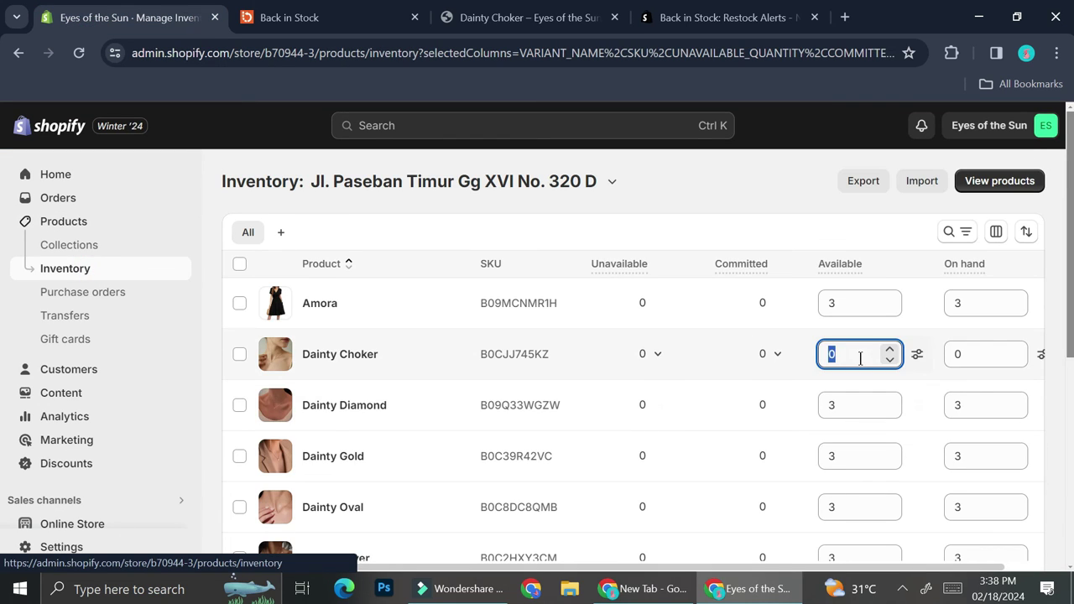
pyautogui.hotkey('ctrl', 'a')
pyautogui.write('5')
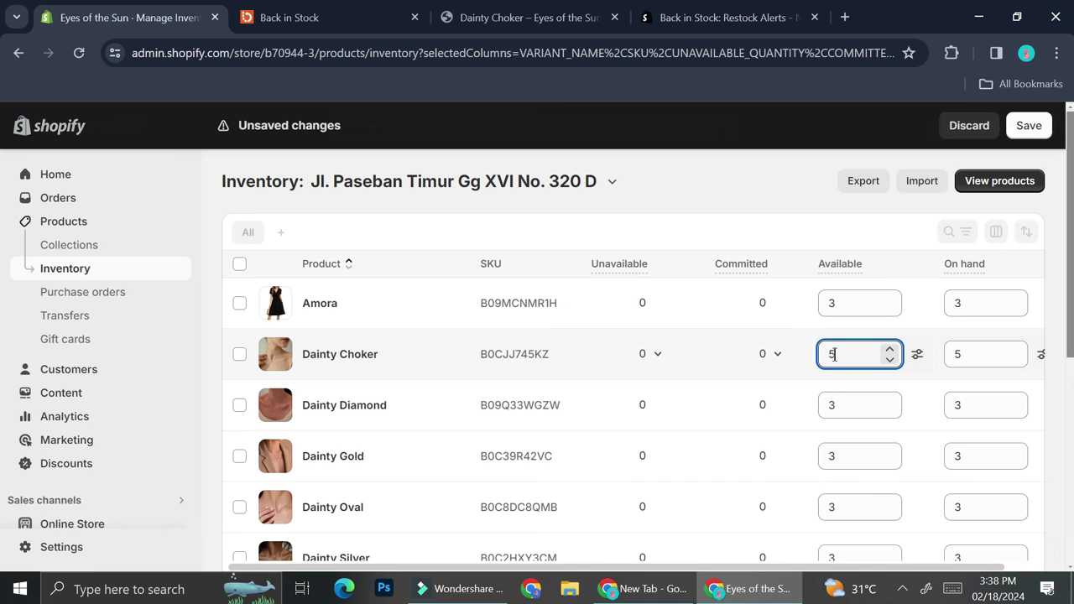
pyautogui.click(964, 356)
pyautogui.hotkey('ctrl', 'a')
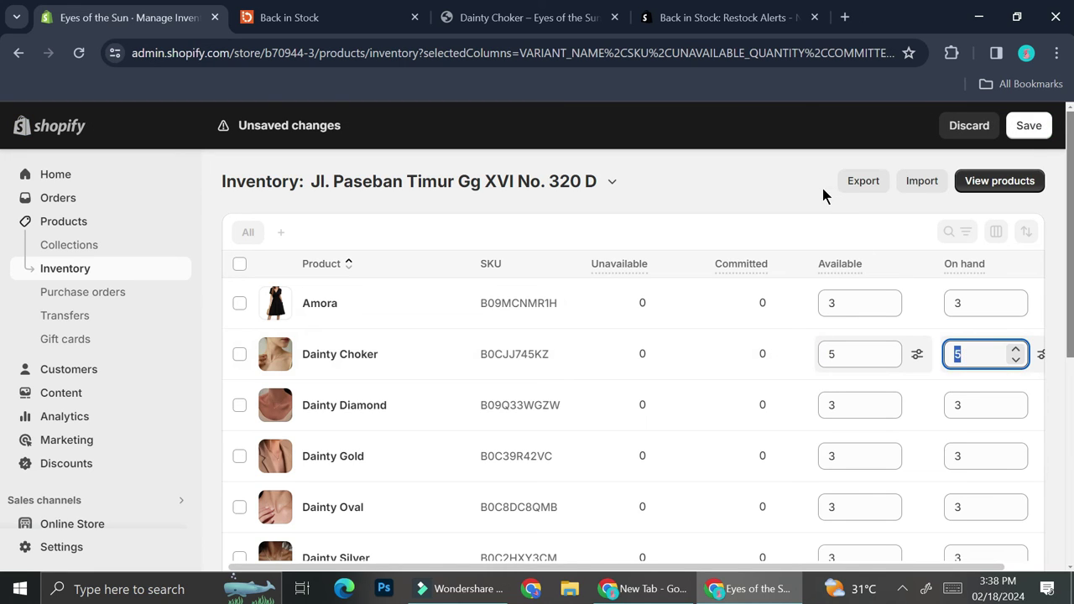
pyautogui.click(1031, 126)
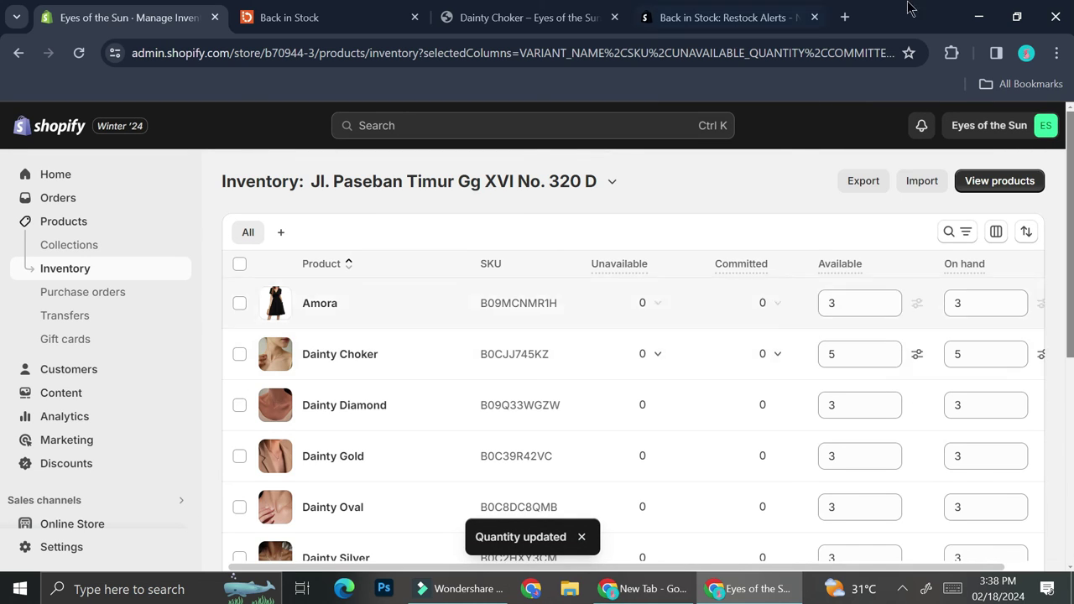
pyautogui.click(848, 18)
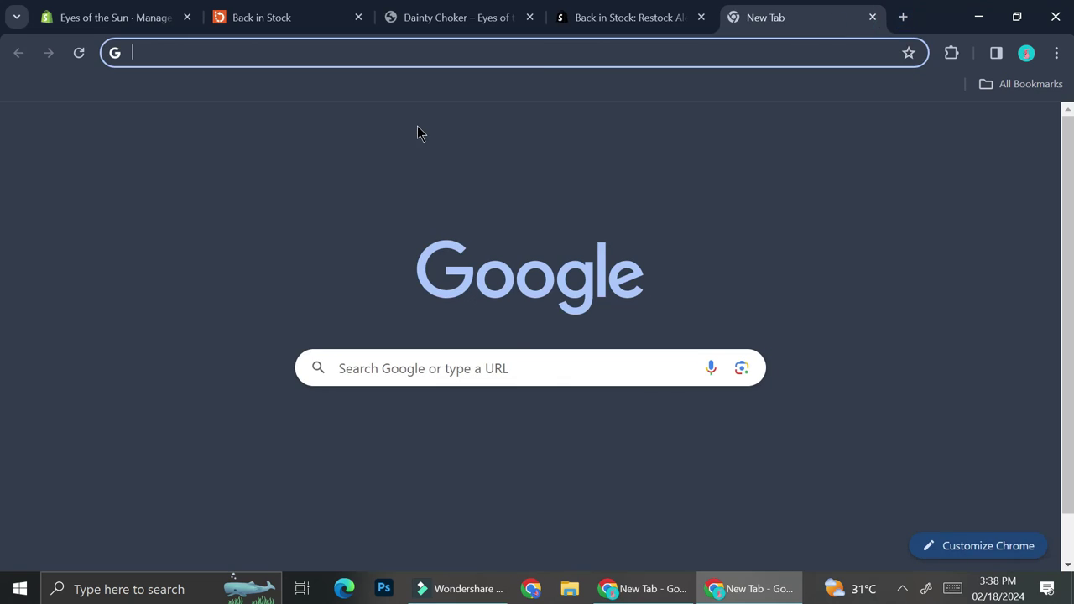
# - Read the Eyes of the Sun restock email for Dainty Choker in Gmail and follow its BUY NOW link
pyautogui.write('gm')
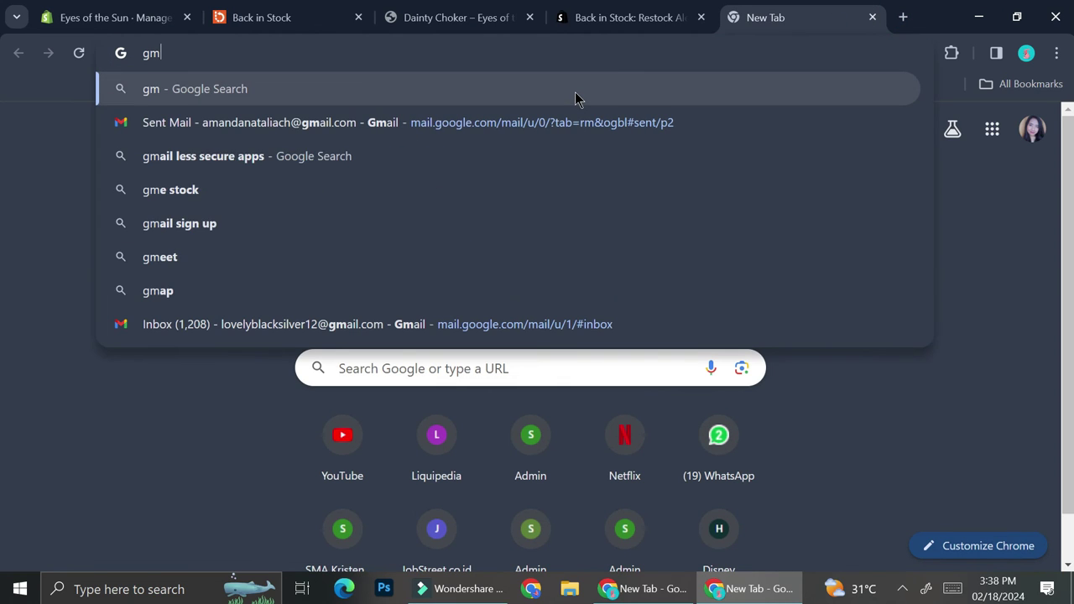
pyautogui.click(554, 118)
pyautogui.scroll(-3, 521, 336)
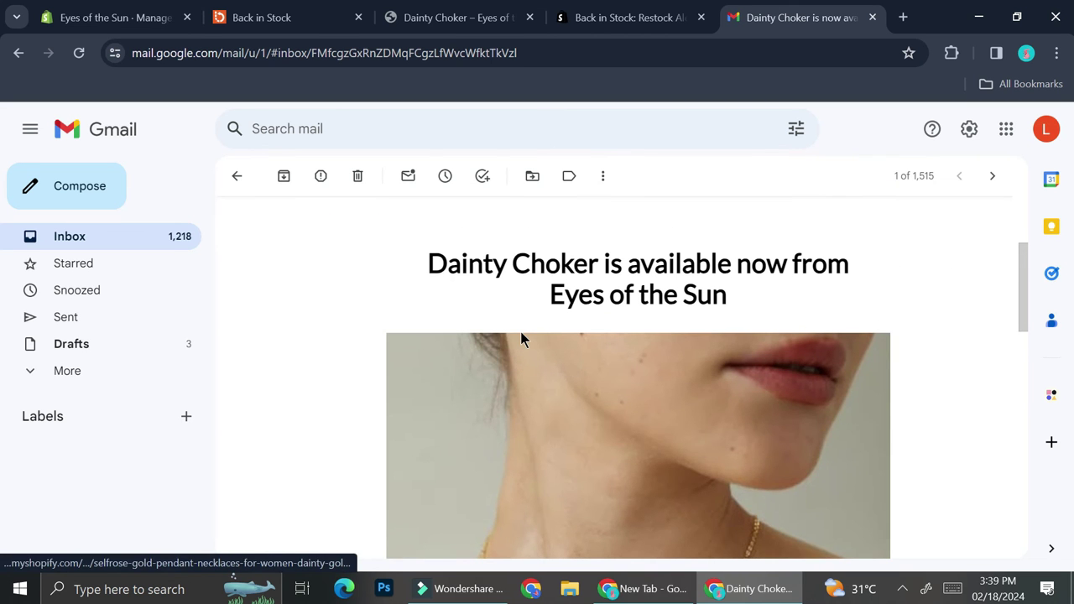
pyautogui.scroll(-2, 529, 290)
pyautogui.scroll(-7, 529, 289)
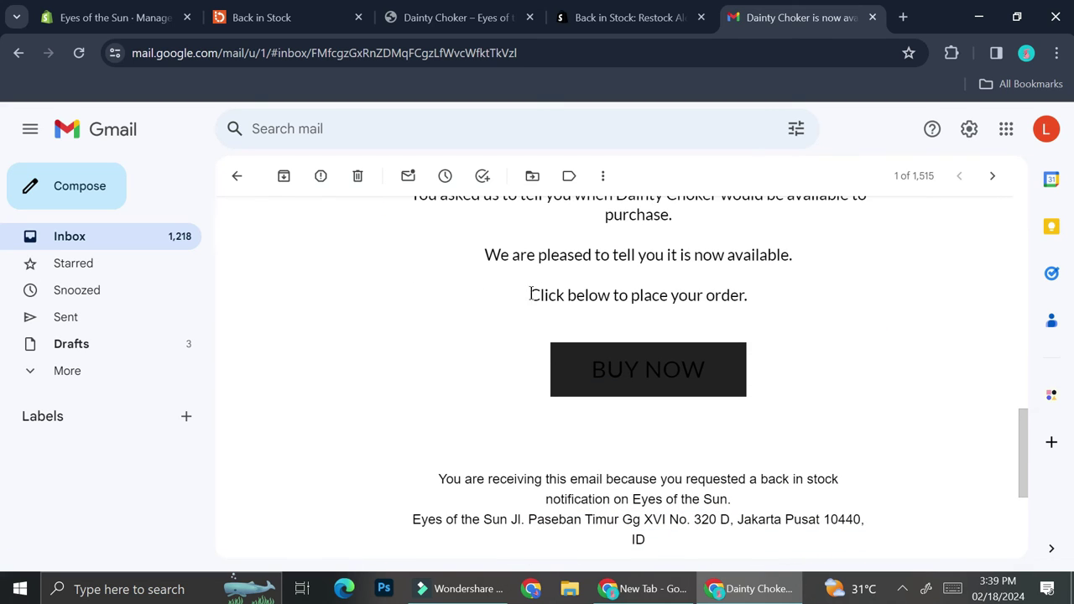
pyautogui.scroll(-2, 521, 286)
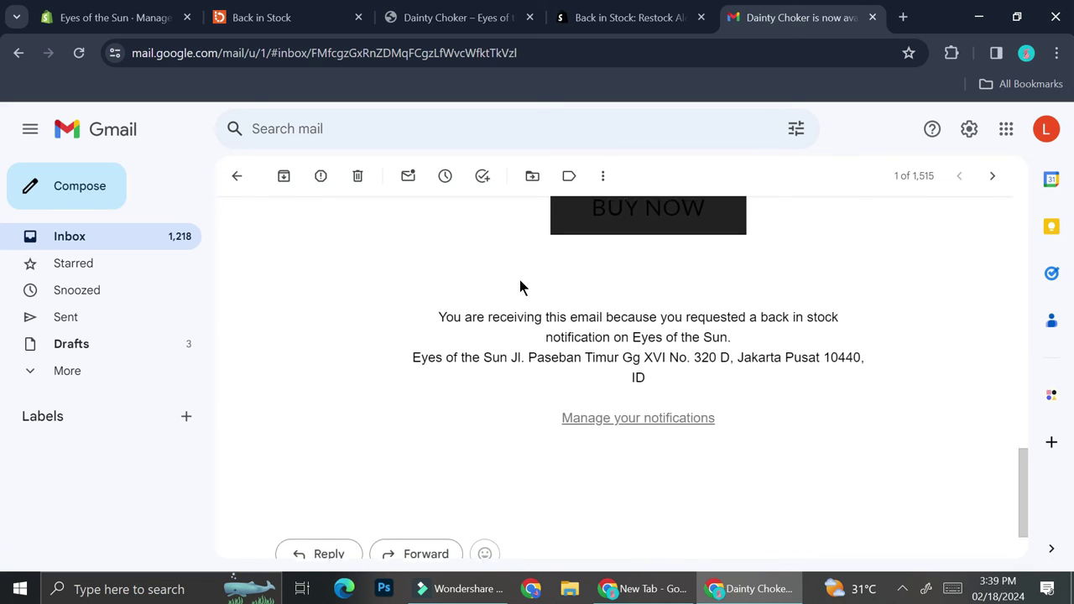
pyautogui.scroll(3, 521, 287)
pyautogui.click(590, 456)
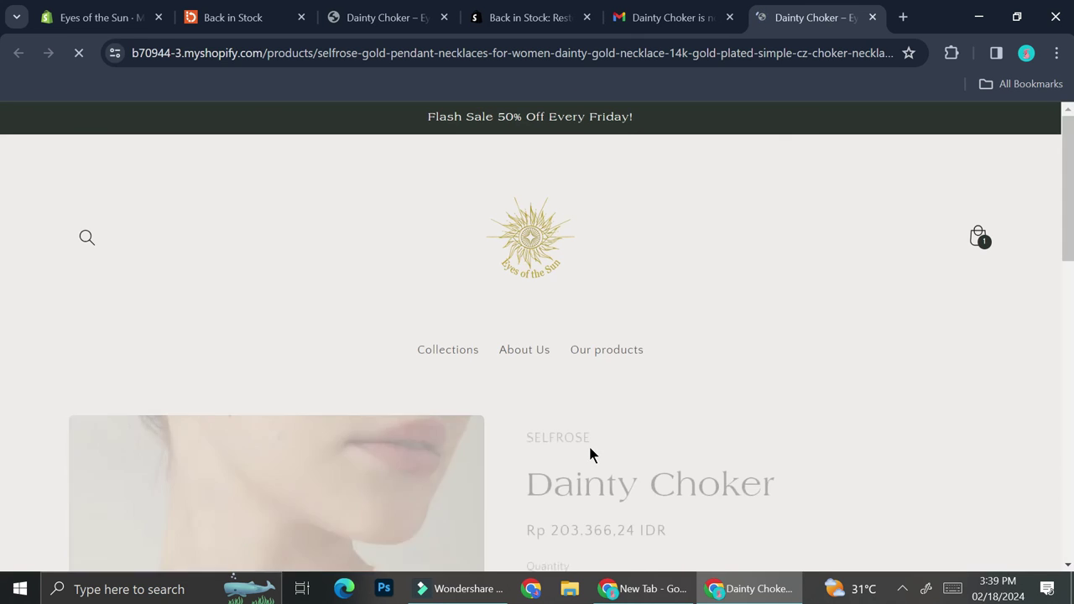
# - Verify the Dainty Choker page has no Sold out badge, then check the Back in Stock dashboard's signup counts
pyautogui.scroll(-4, 590, 454)
pyautogui.scroll(-5, 589, 454)
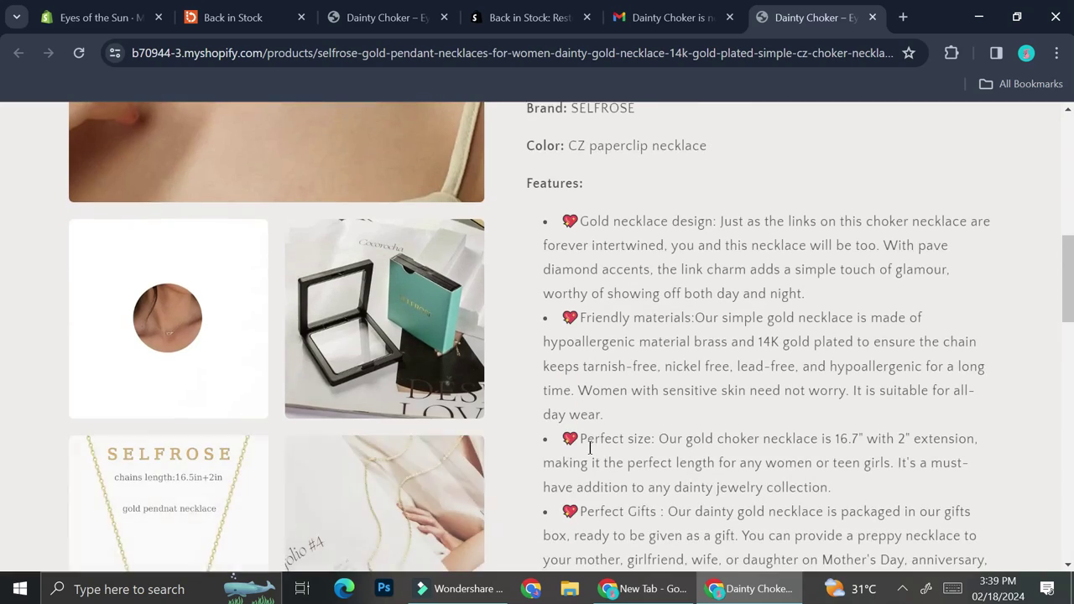
pyautogui.scroll(-4, 590, 449)
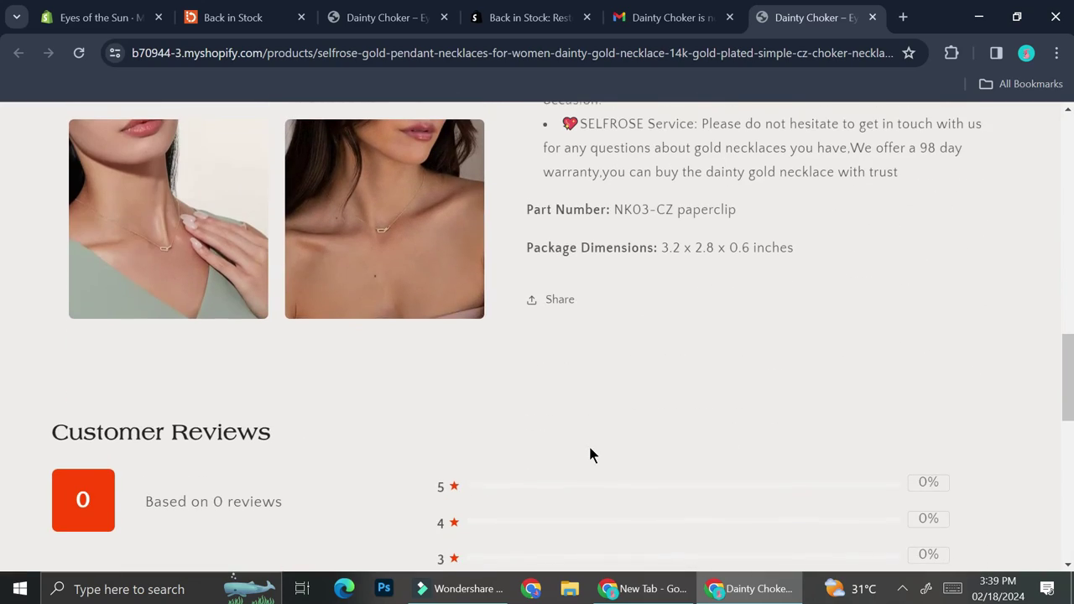
pyautogui.scroll(12, 554, 415)
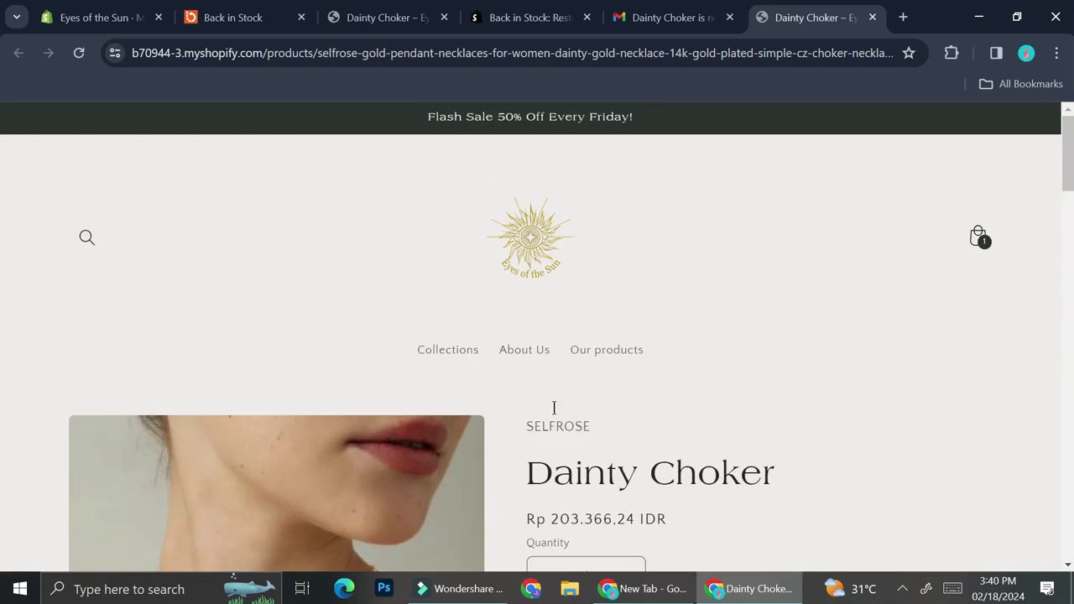
pyautogui.scroll(-3, 554, 415)
pyautogui.scroll(-1, 554, 414)
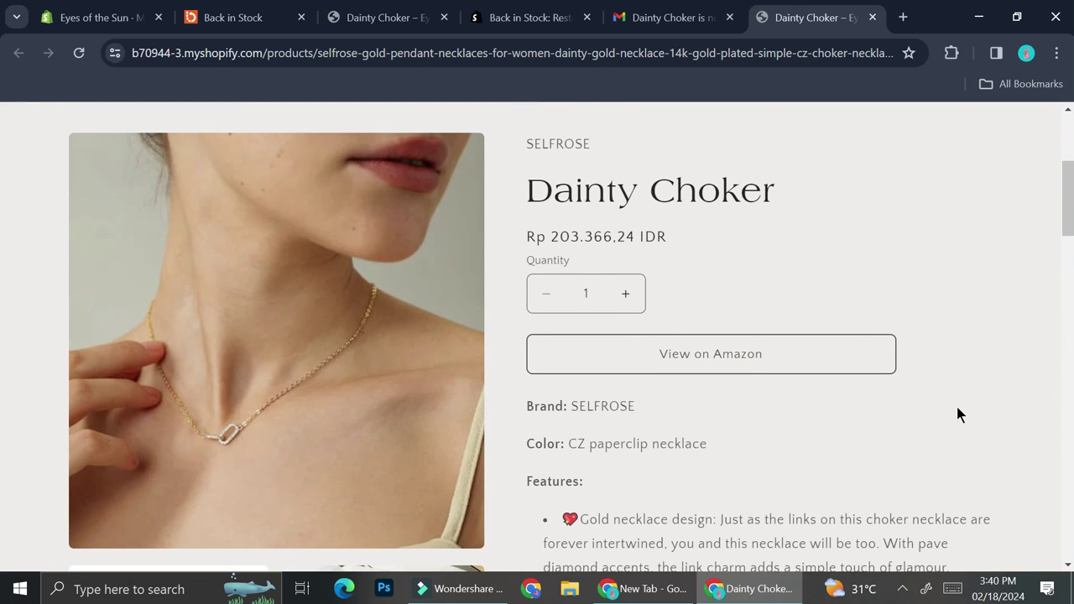
pyautogui.hotkey('ctrl', '2')
pyautogui.scroll(-2, 801, 323)
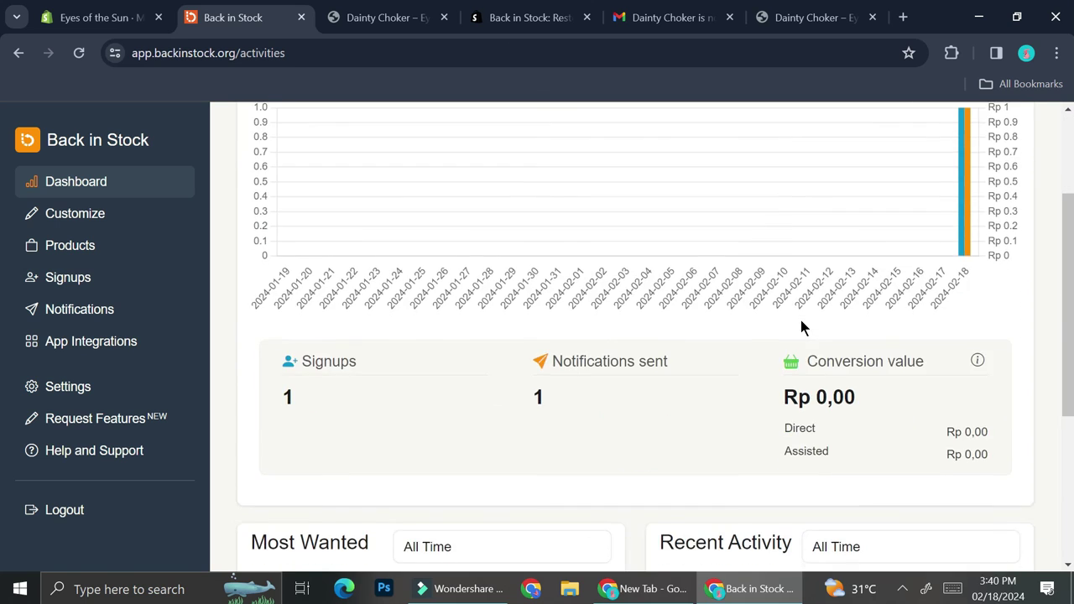
pyautogui.scroll(-3, 543, 429)
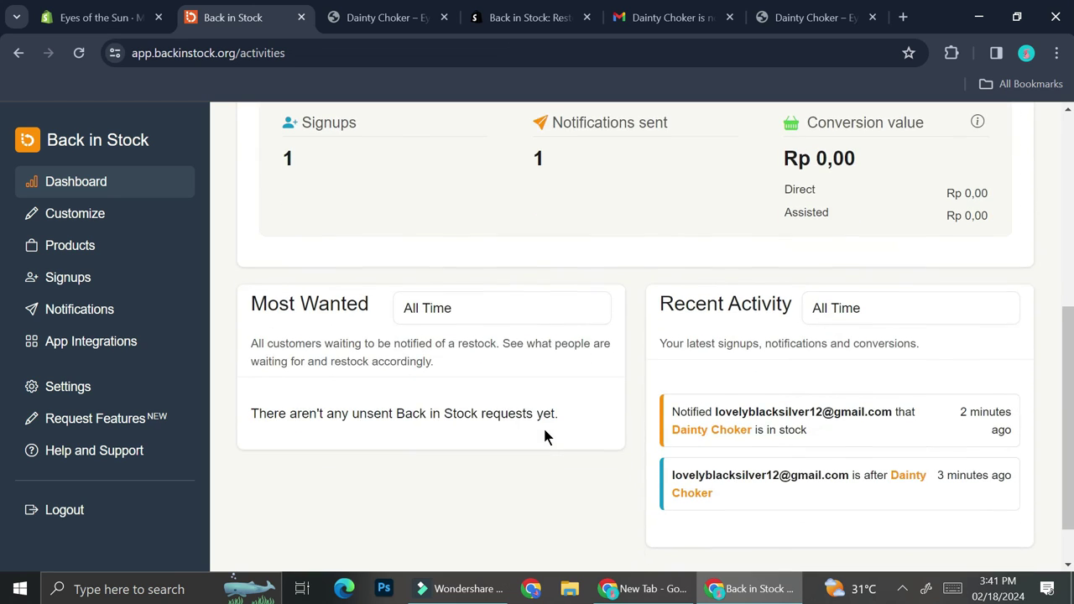
pyautogui.scroll(-1, 545, 430)
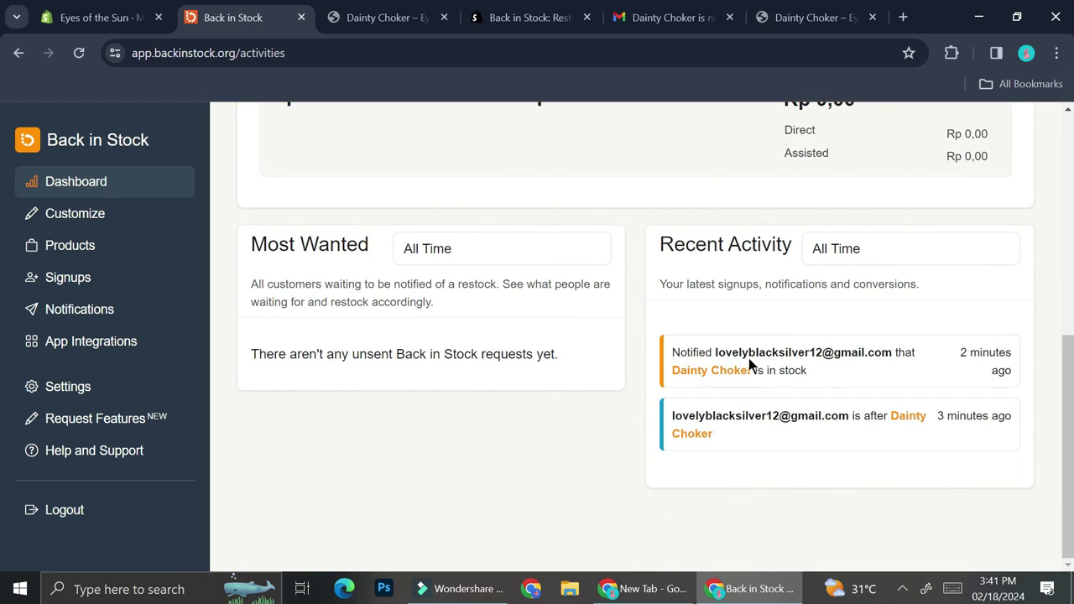